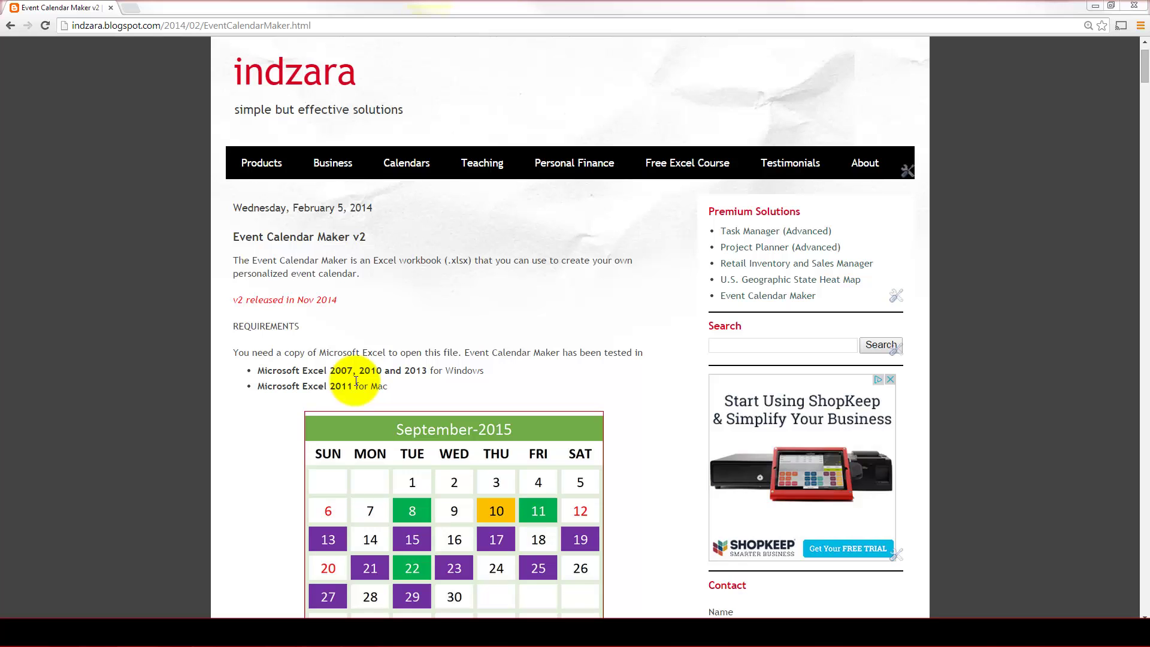
Step: Switch to the Event Calendar Maker workbook in Excel and check the calendar's starting year and the available starting months
{"action": "key", "text": "alt+Tab"}
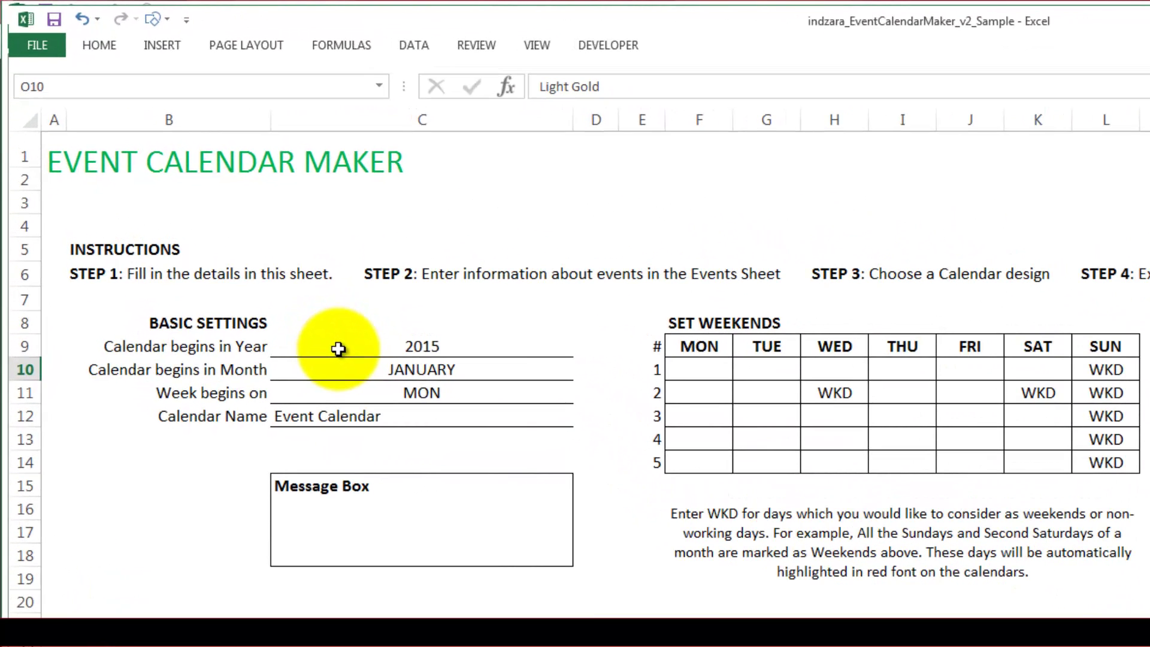
{"action": "left_click", "coordinate": [436, 347]}
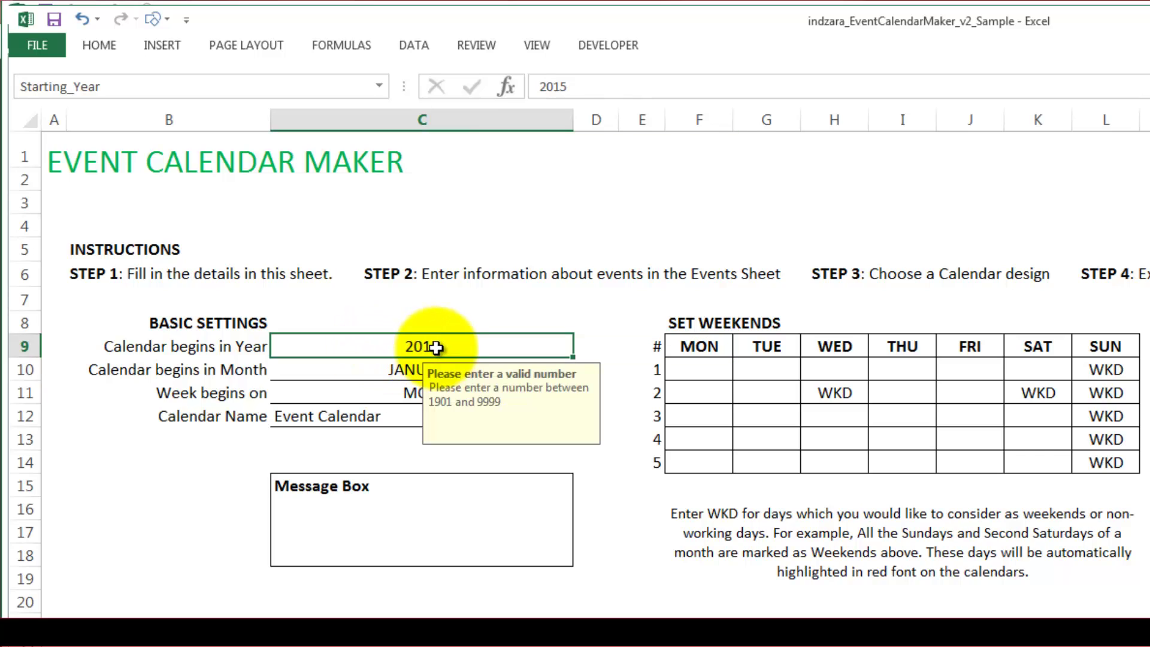
{"action": "left_click", "coordinate": [381, 370]}
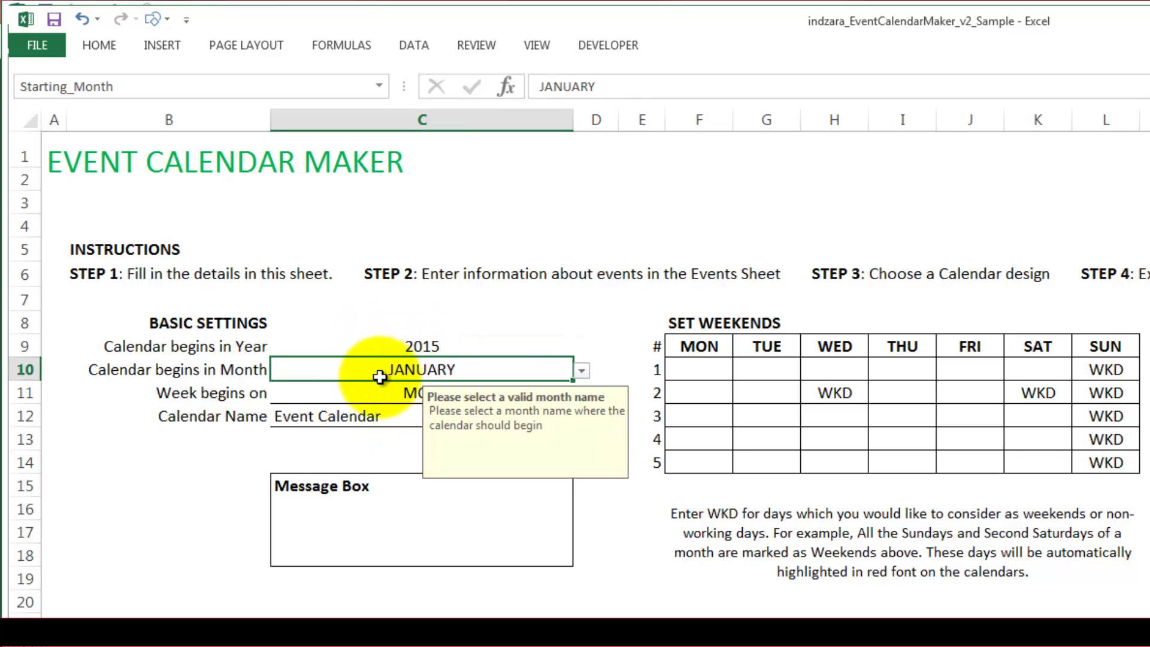
{"action": "left_click", "coordinate": [582, 371]}
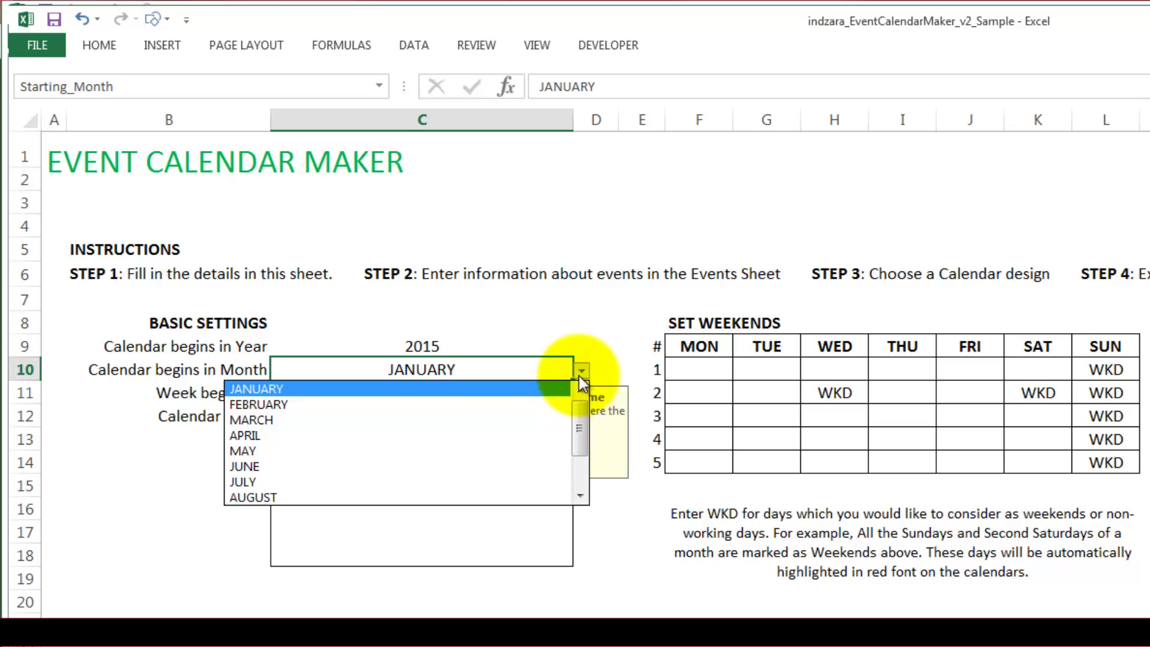
{"action": "left_click", "coordinate": [581, 373]}
Step: Set the calendar's week to begin on SUN in the basic settings
{"action": "left_click", "coordinate": [373, 396]}
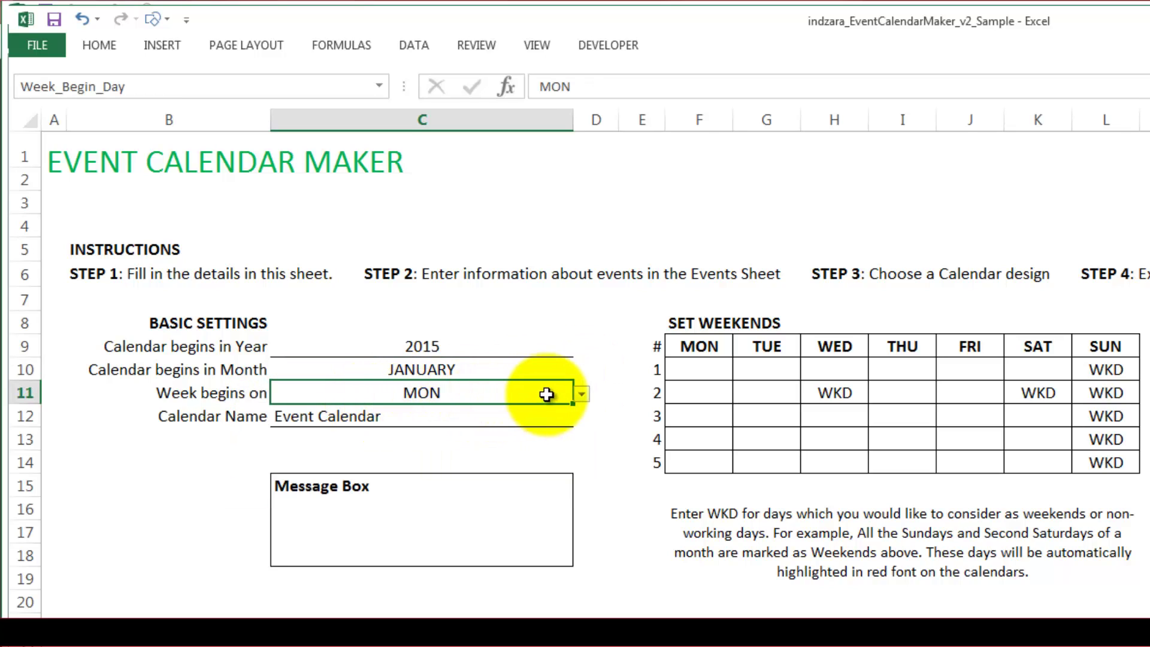
{"action": "left_click", "coordinate": [581, 397]}
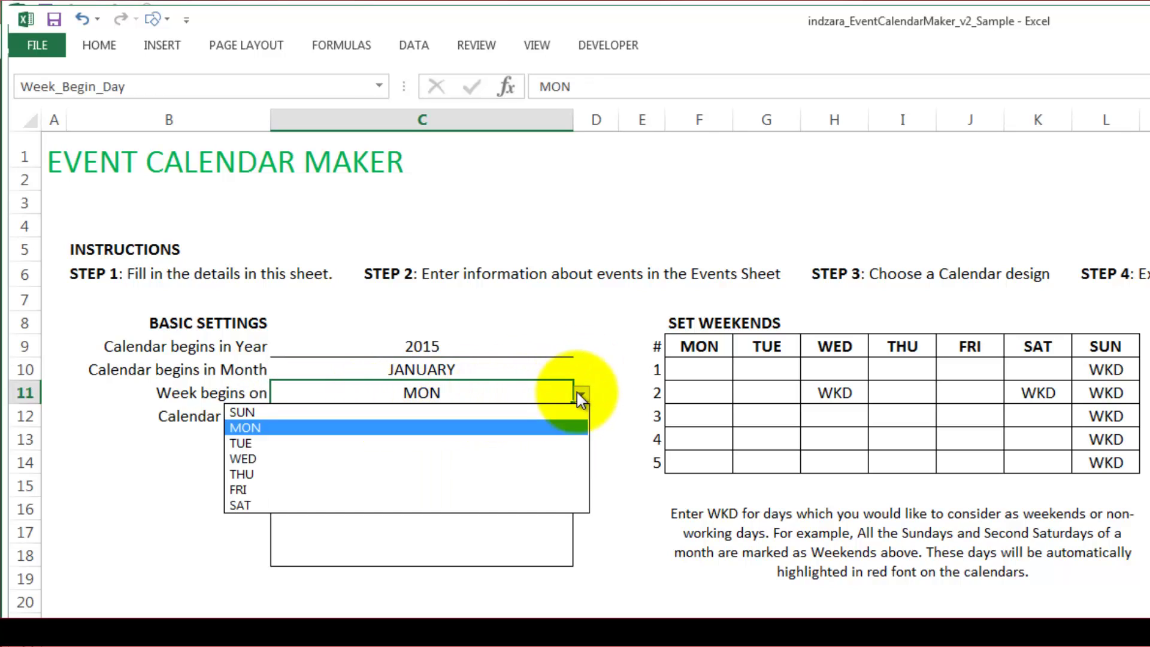
{"action": "left_click", "coordinate": [548, 408]}
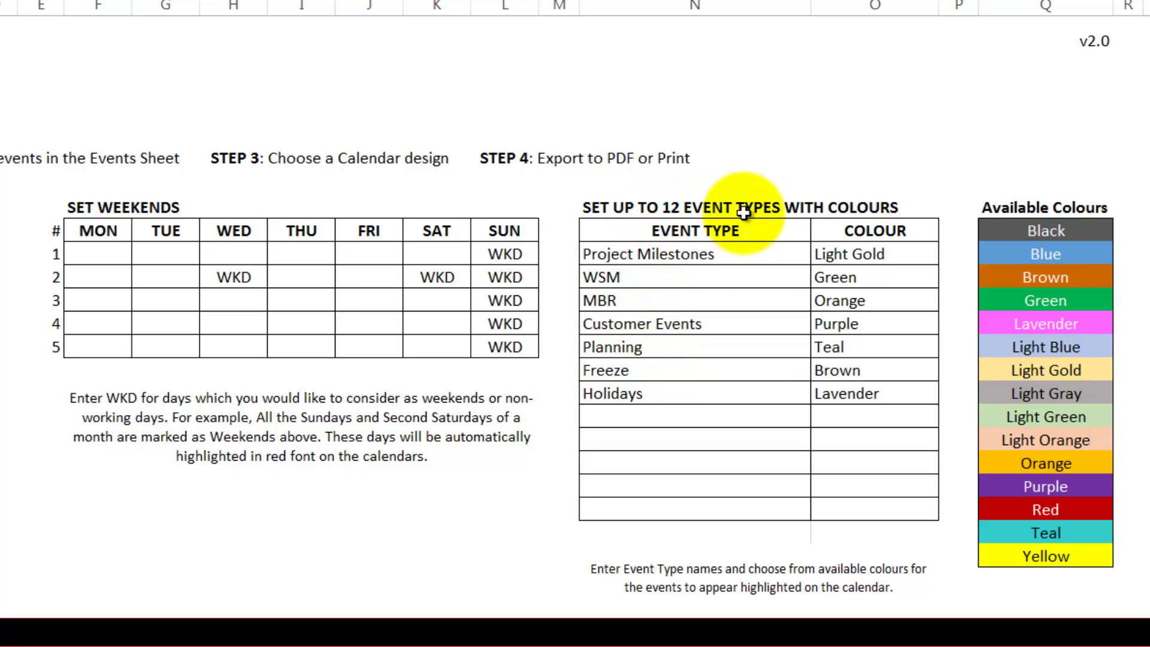
Step: Review the colour choices offered for the Project Milestones event type, leaving the selection as it is
{"action": "left_click", "coordinate": [862, 254]}
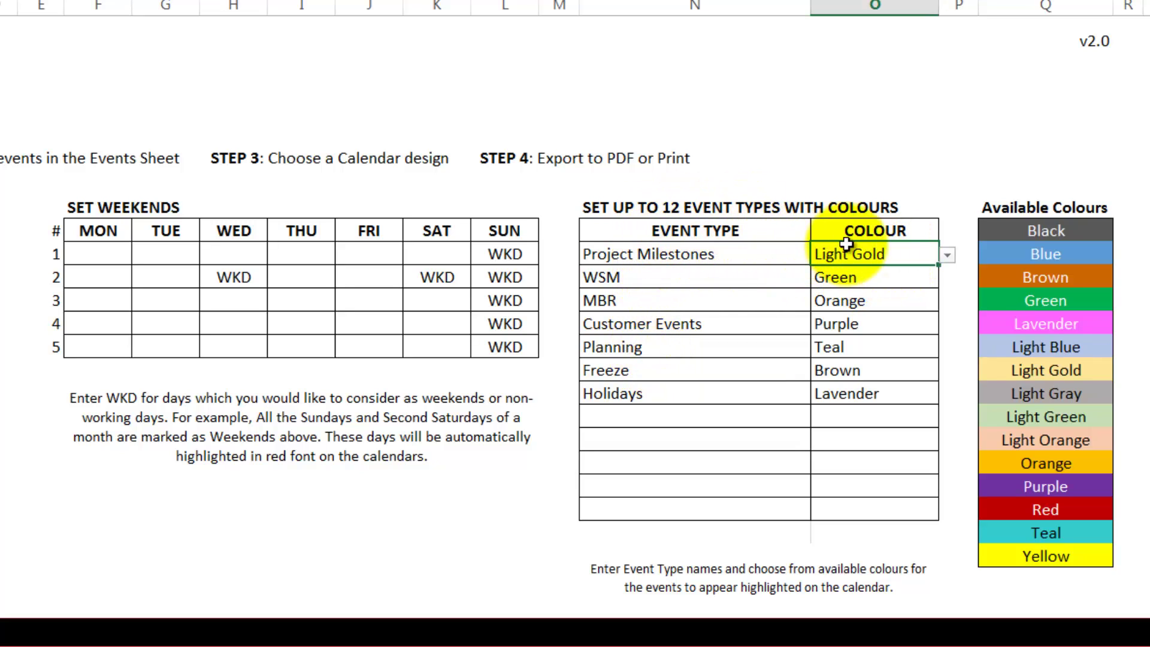
{"action": "left_click", "coordinate": [947, 255]}
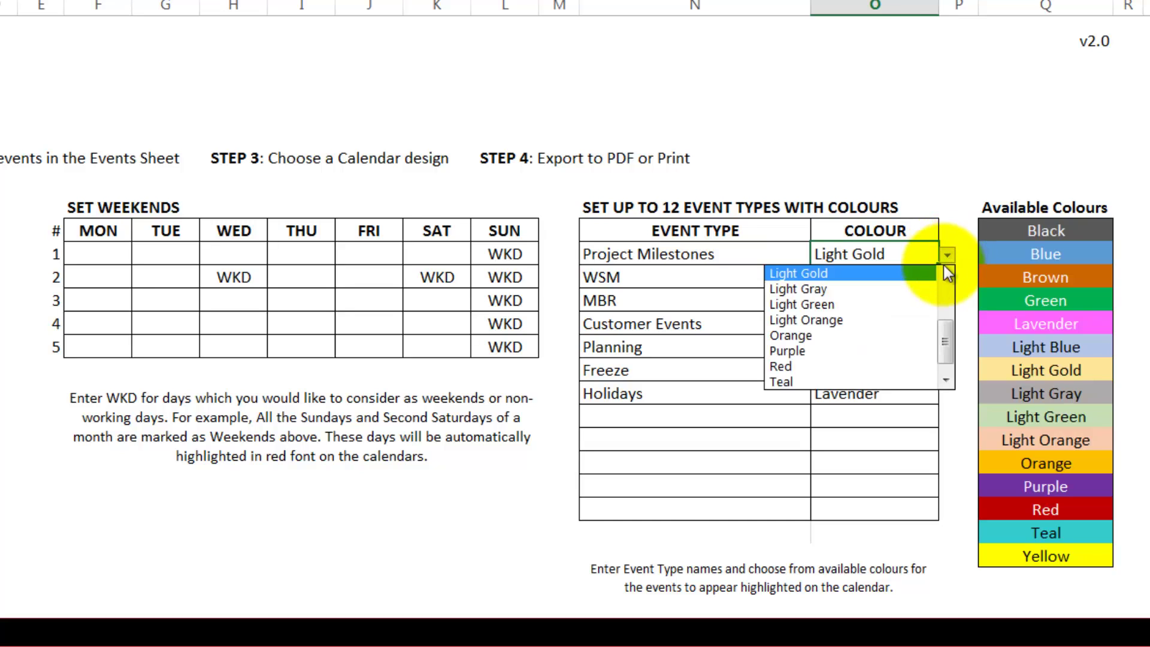
{"action": "left_click_drag", "start_coordinate": [943, 332], "coordinate": [943, 272]}
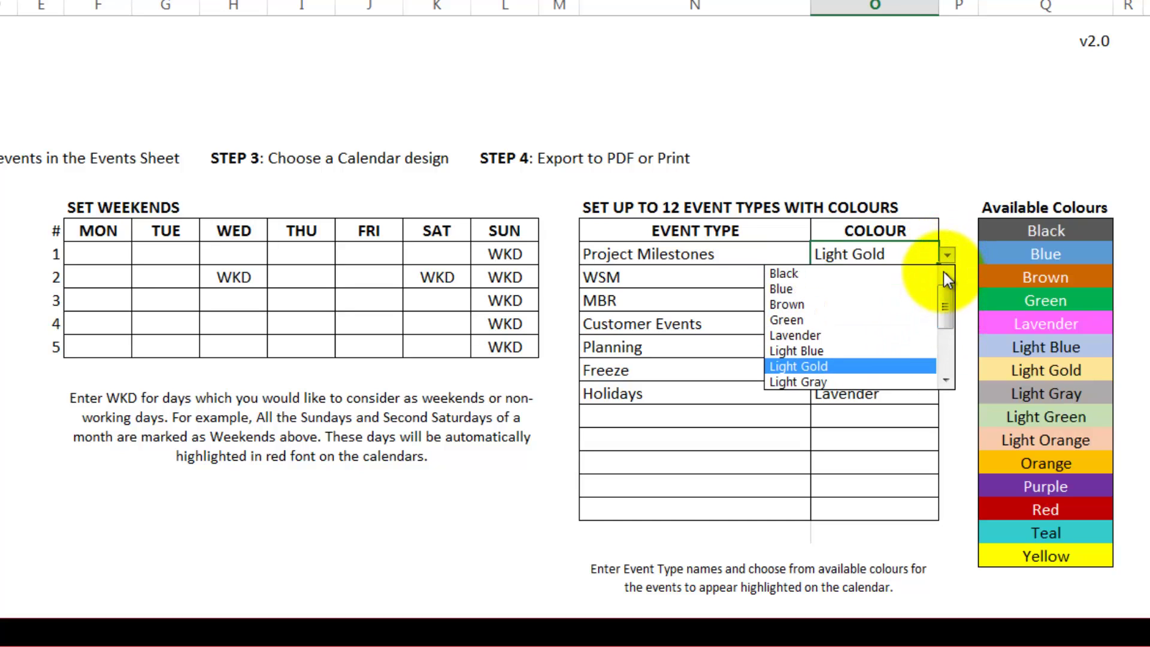
{"action": "key", "text": "Escape"}
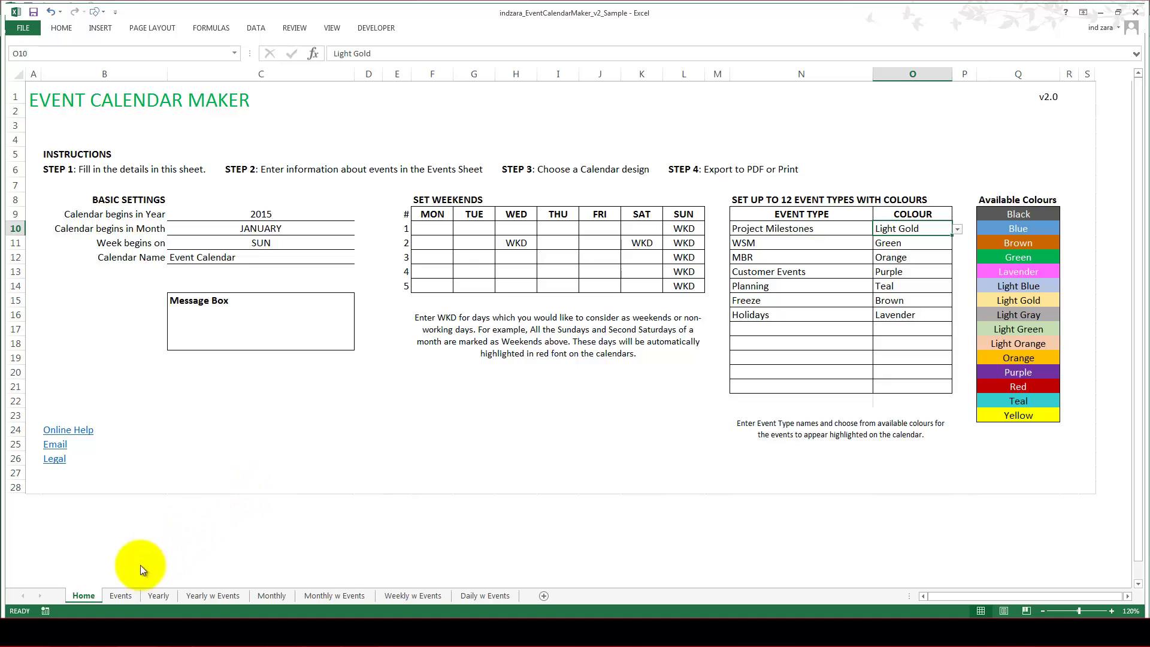
Step: Open the Events sheet and review the event type and frequency type choices for the Project Launch event
{"action": "left_click", "coordinate": [123, 596]}
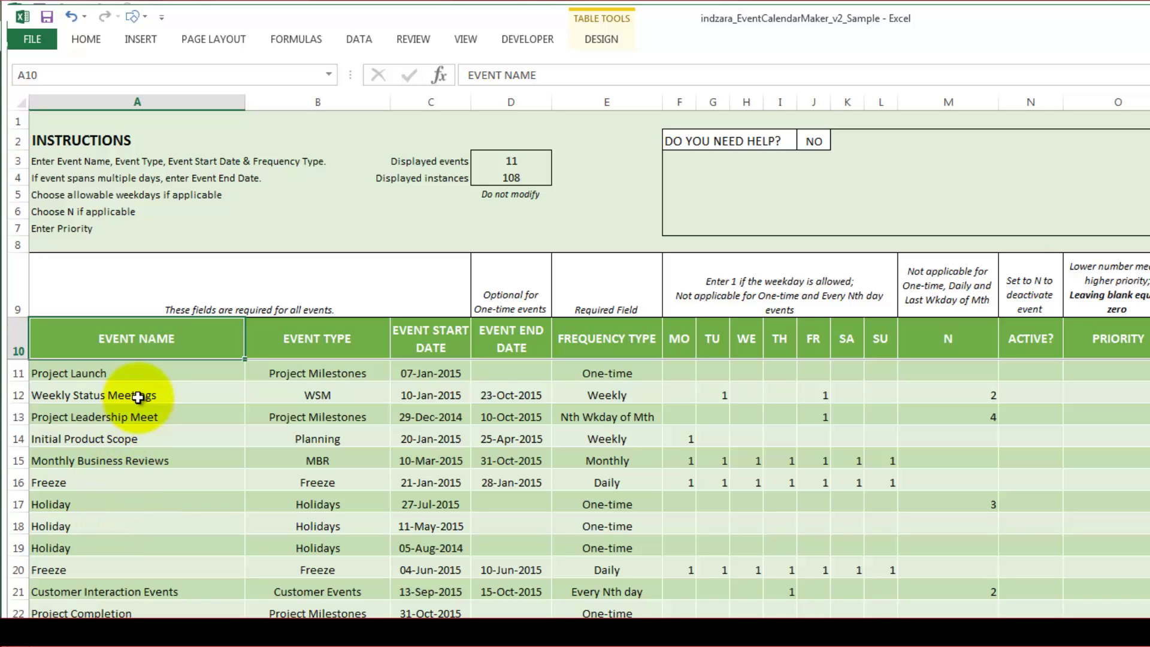
{"action": "left_click", "coordinate": [349, 370]}
{"action": "left_click", "coordinate": [397, 374]}
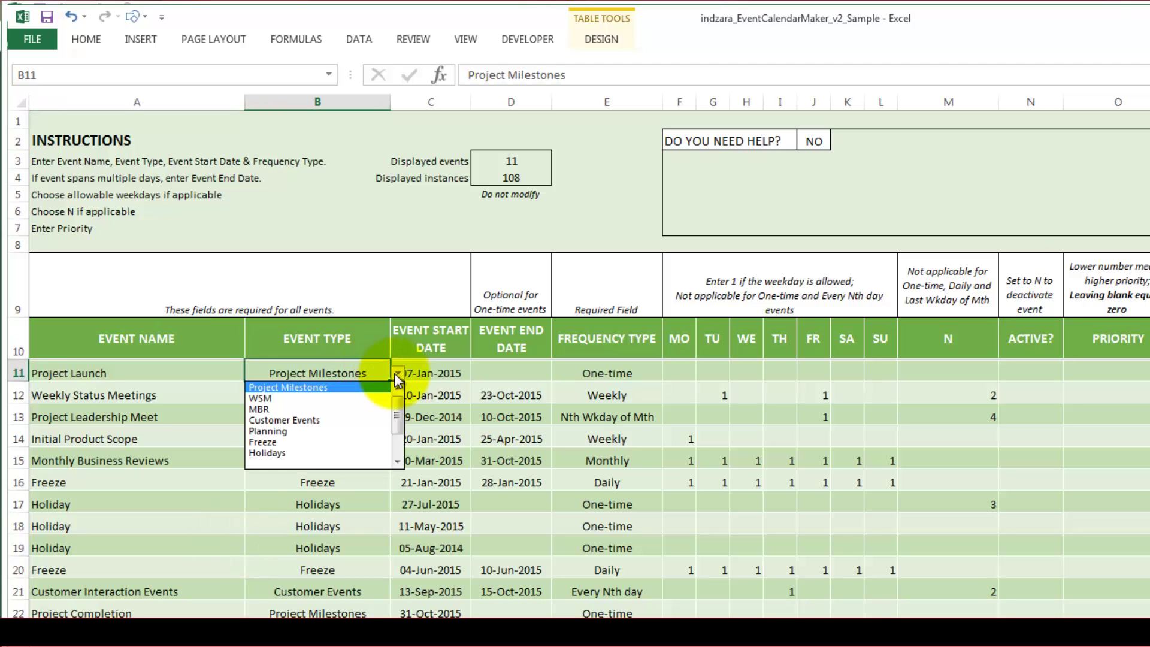
{"action": "left_click", "coordinate": [381, 387]}
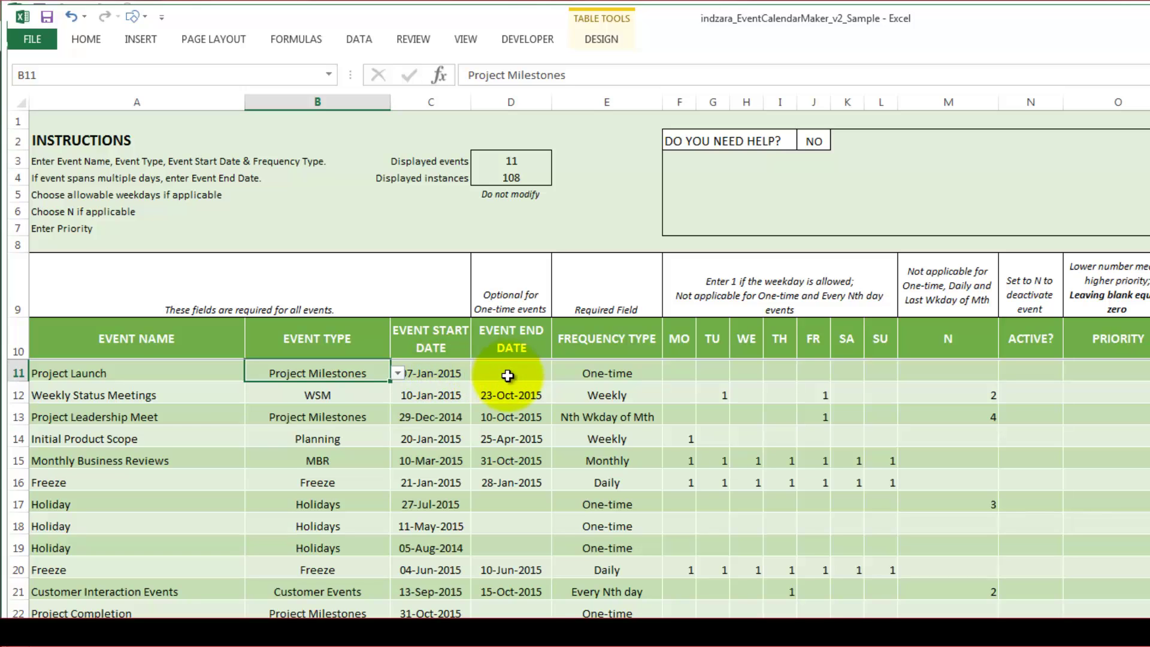
{"action": "left_click", "coordinate": [628, 372]}
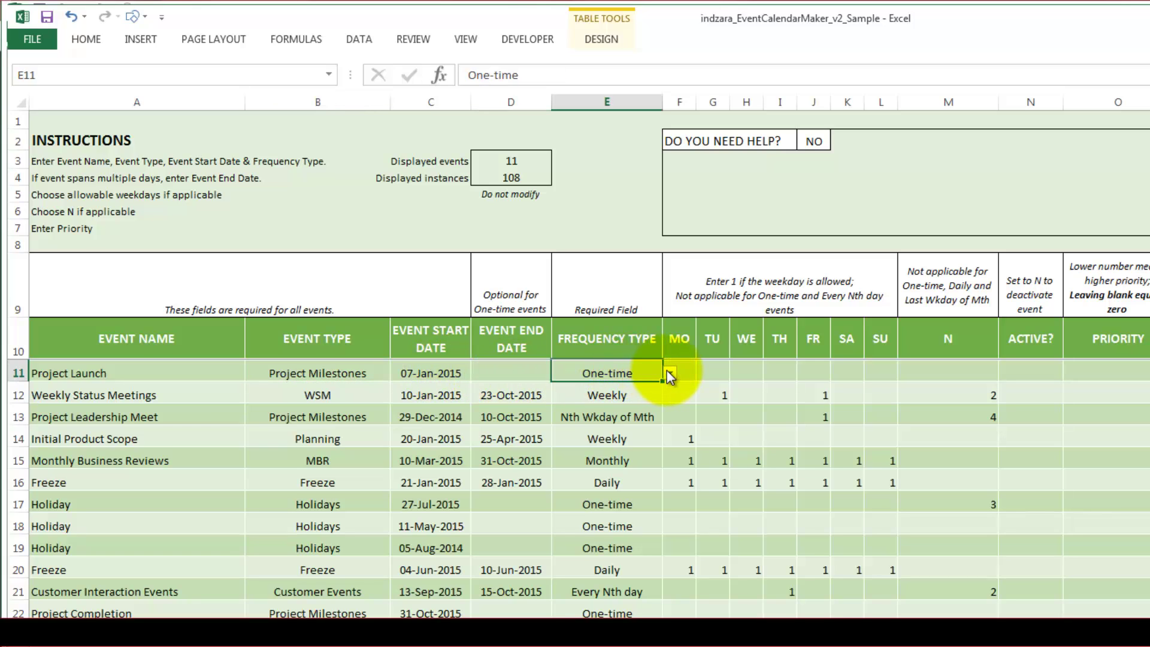
{"action": "left_click", "coordinate": [669, 376]}
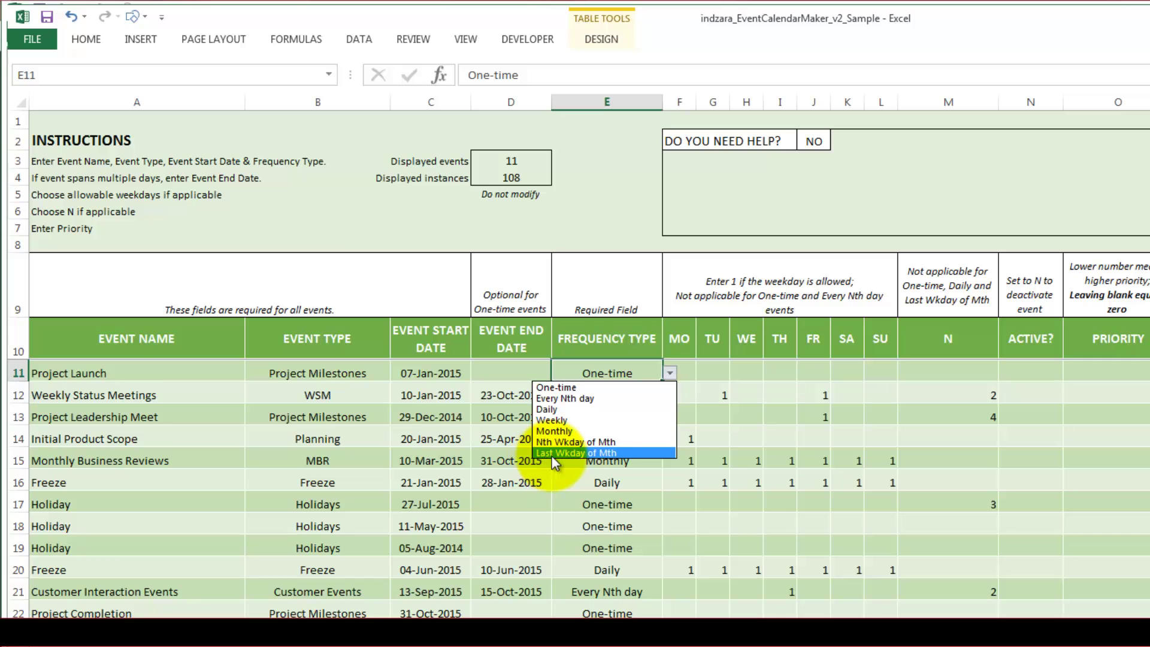
{"action": "left_click", "coordinate": [625, 371]}
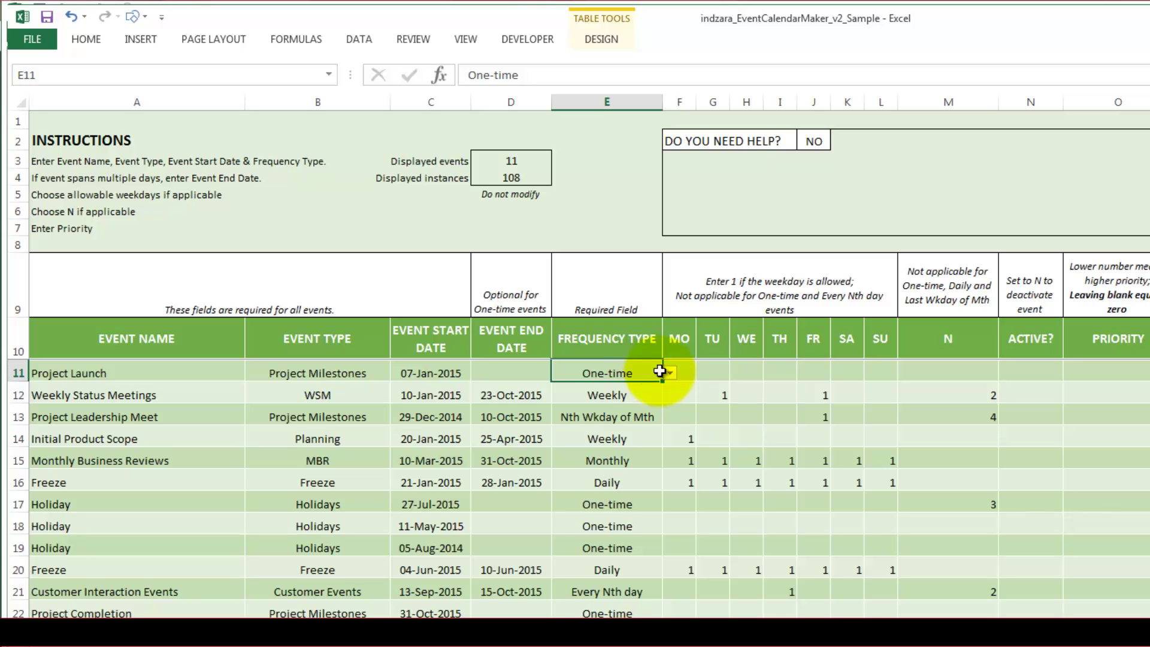
Step: Examine the weekday columns and how the Weekly Status Meetings event combines its dates, weekly frequency, allowed weekdays and N value
{"action": "left_click_drag", "start_coordinate": [683, 338], "coordinate": [873, 341]}
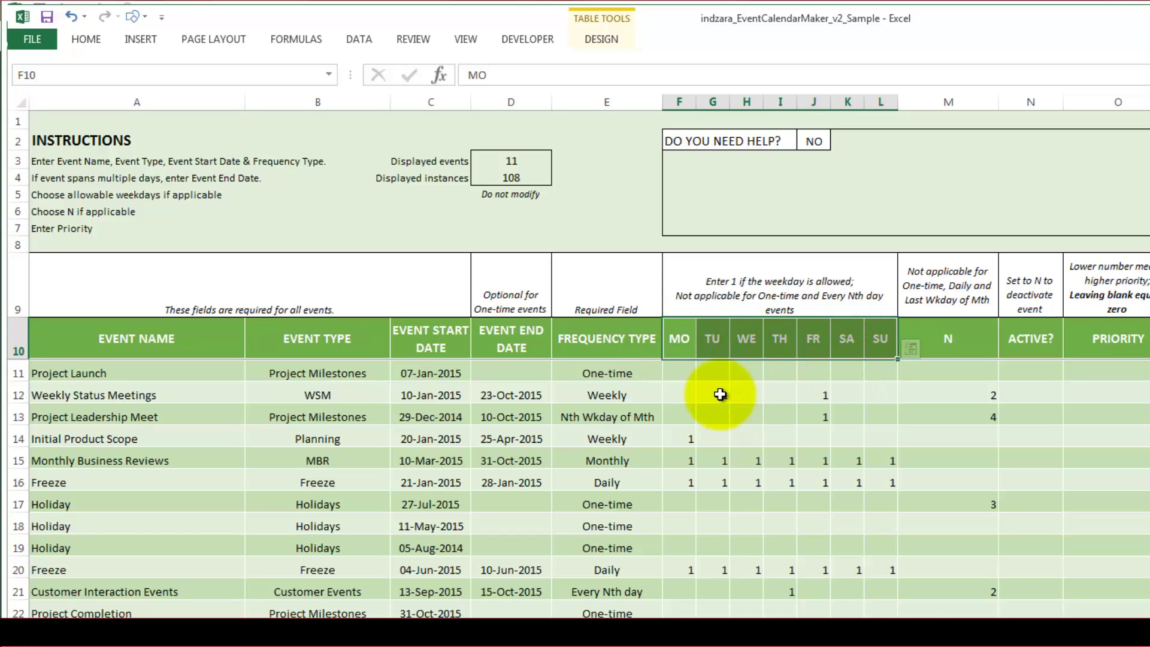
{"action": "left_click", "coordinate": [719, 395]}
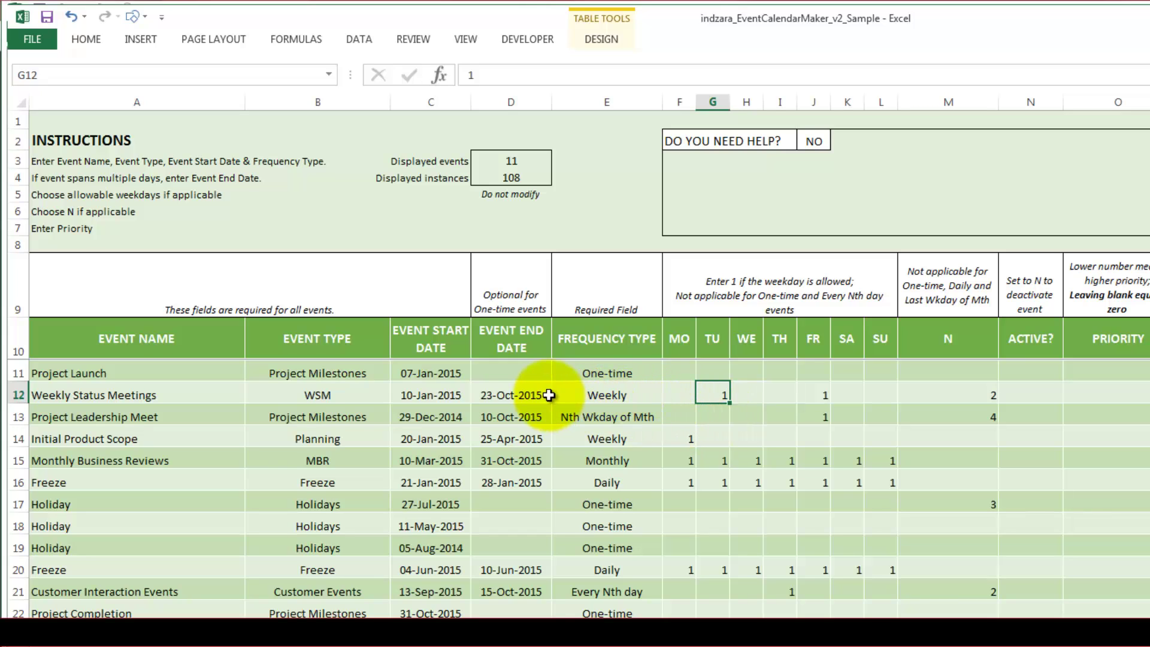
{"action": "left_click_drag", "start_coordinate": [571, 402], "coordinate": [822, 395]}
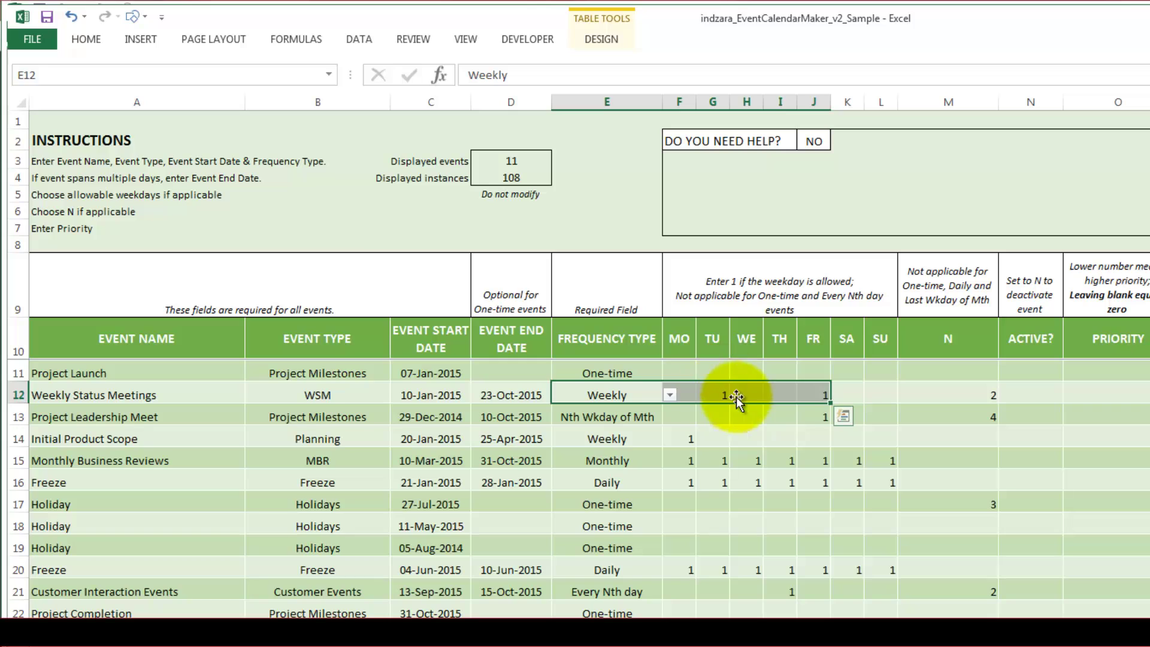
{"action": "left_click", "coordinate": [722, 397]}
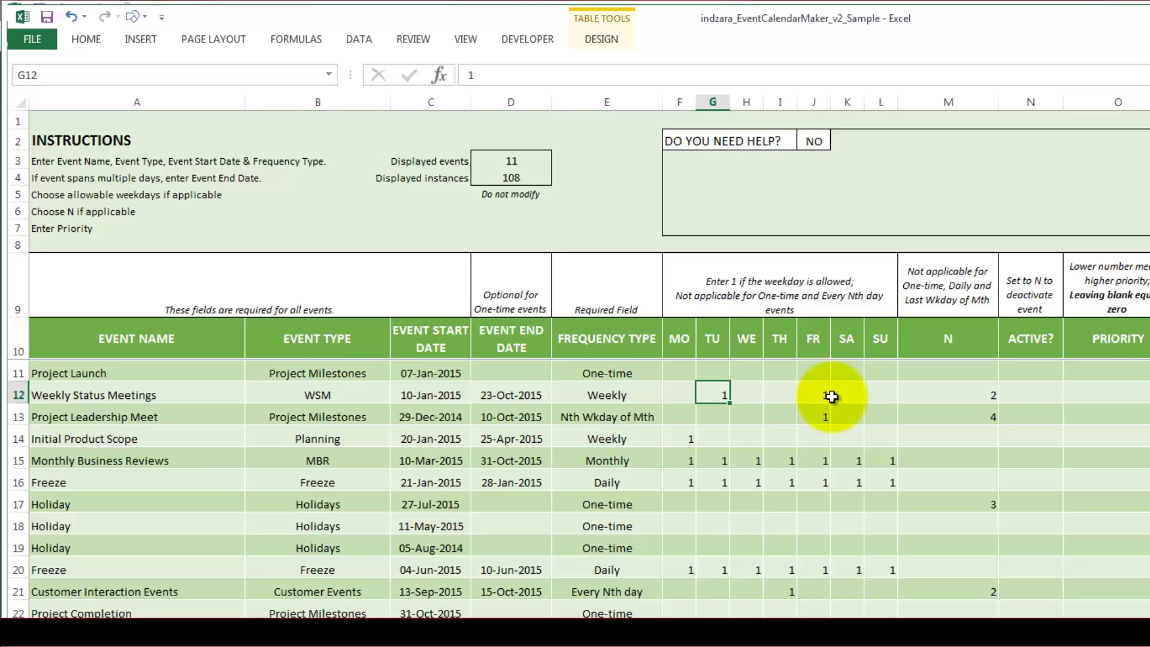
{"action": "left_click", "coordinate": [955, 394]}
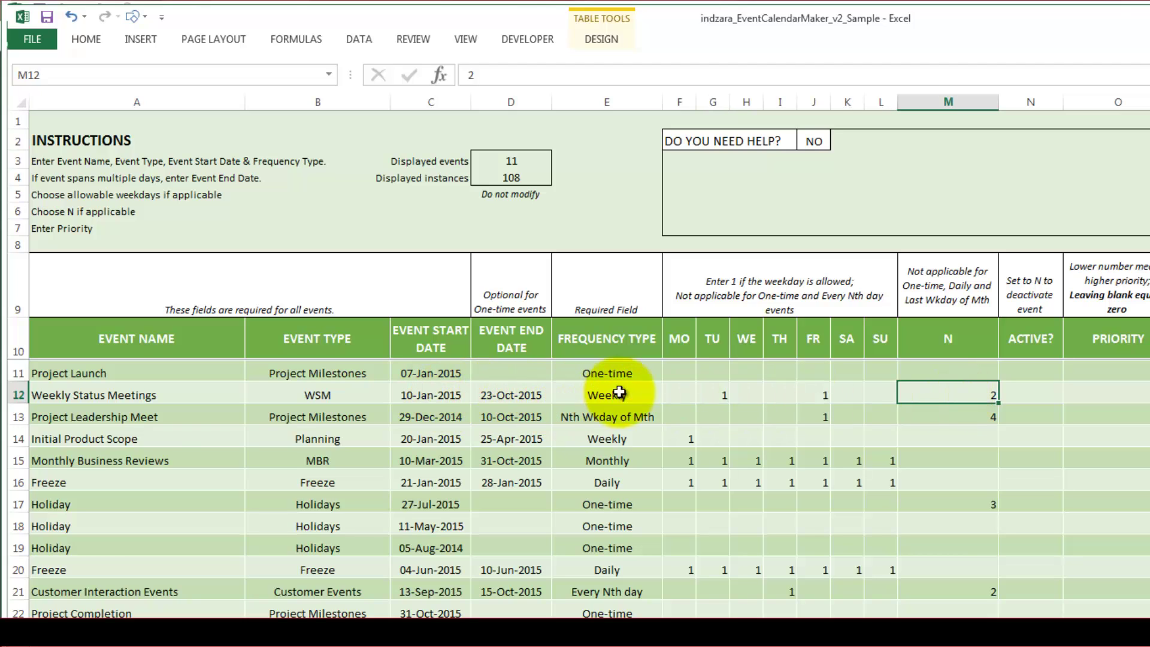
{"action": "left_click_drag", "start_coordinate": [642, 394], "coordinate": [962, 392]}
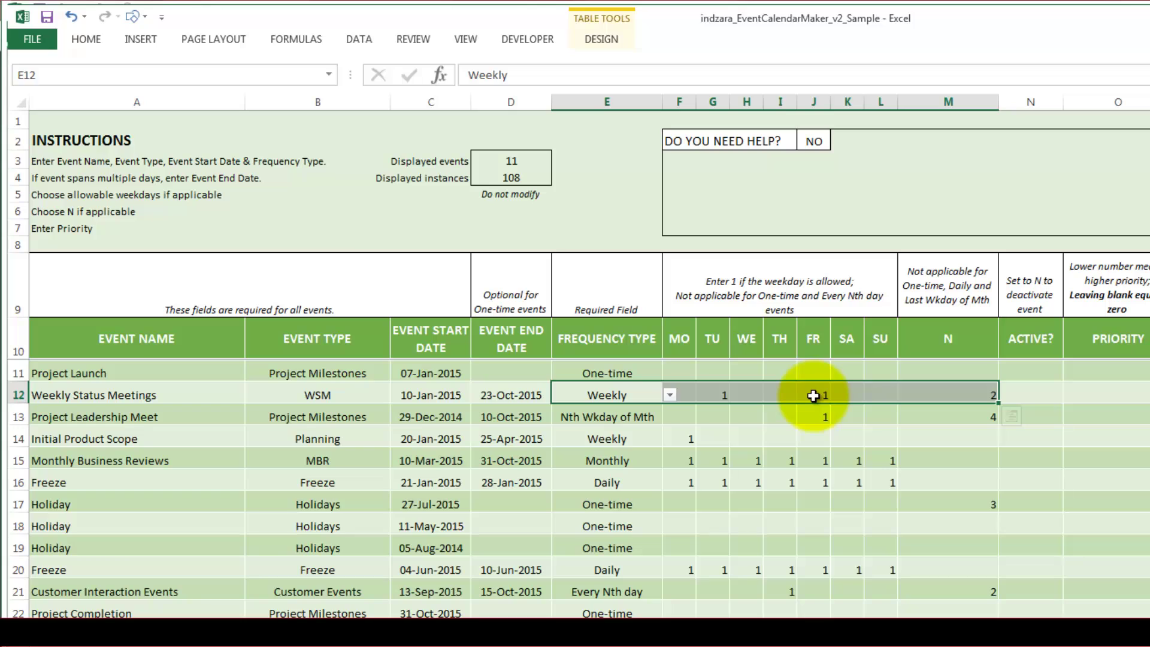
{"action": "left_click", "coordinate": [985, 400]}
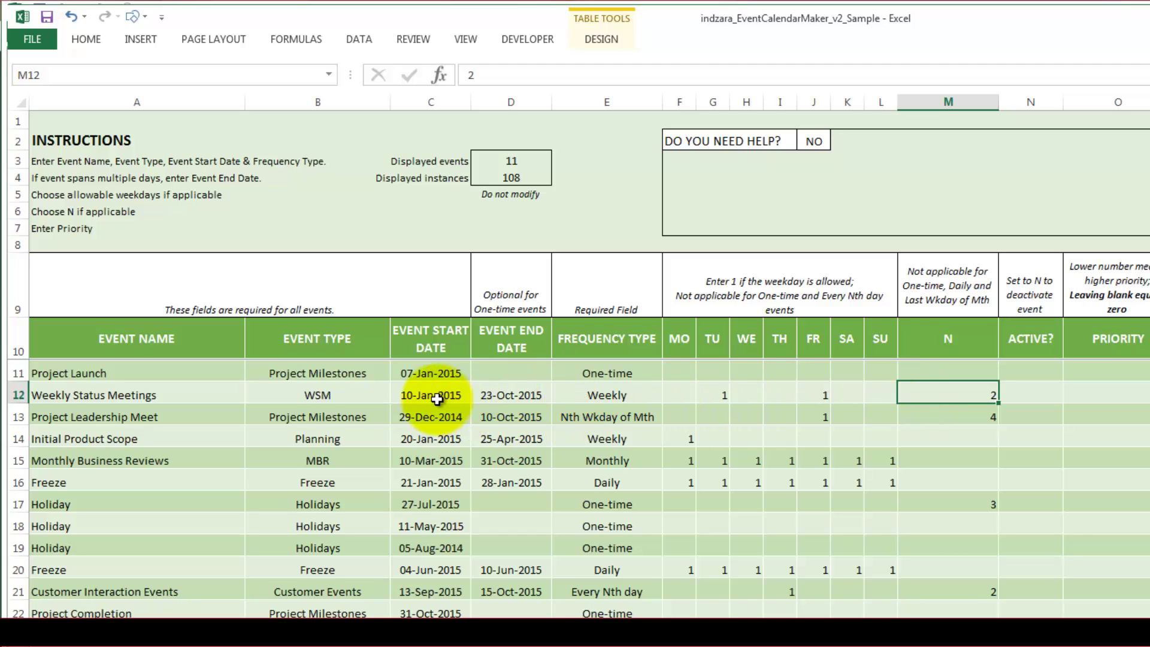
{"action": "left_click_drag", "start_coordinate": [441, 397], "coordinate": [959, 396]}
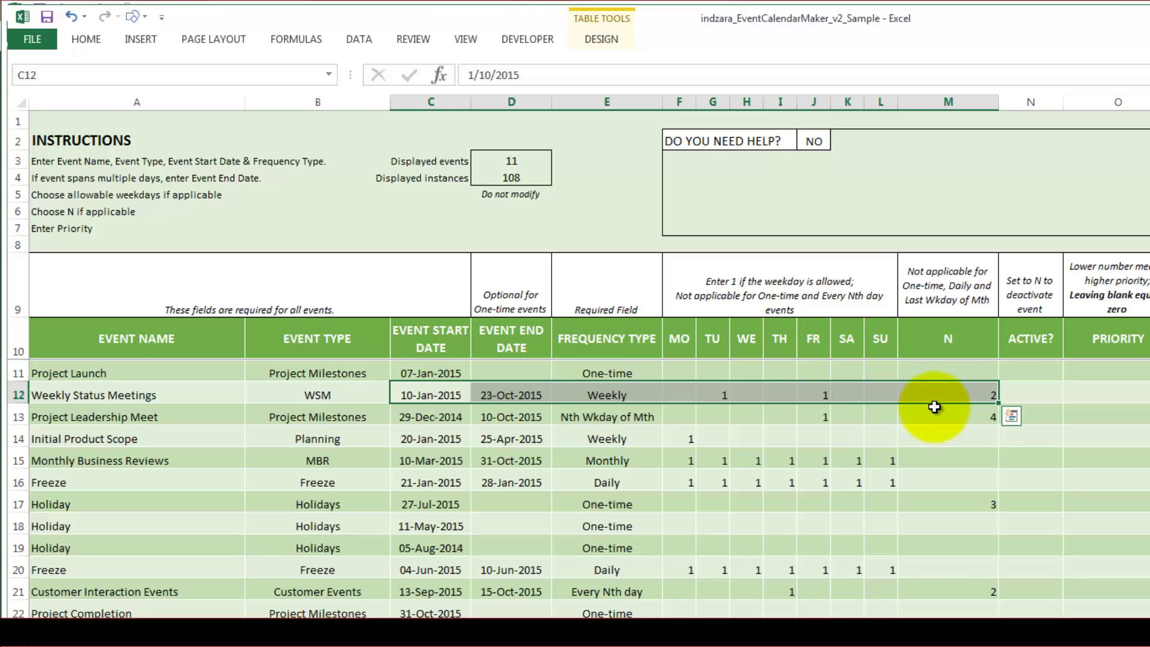
Step: Deactivate the Weekly Status Meetings event by setting its Active value to N
{"action": "left_click", "coordinate": [1017, 395]}
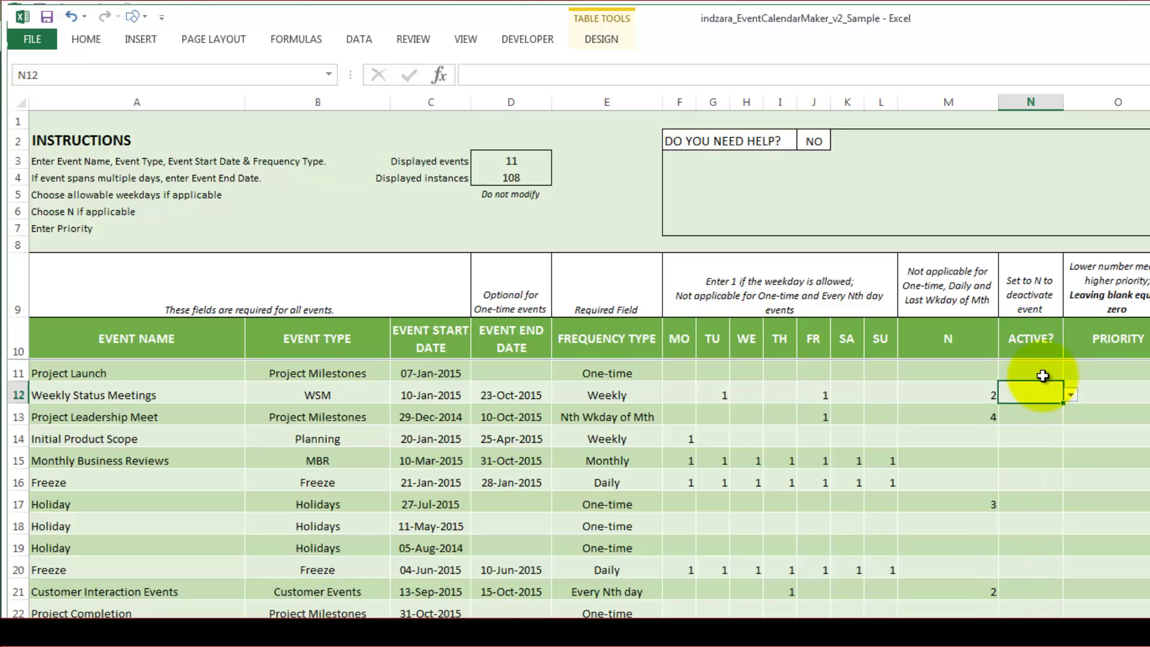
{"action": "left_click_drag", "start_coordinate": [1029, 373], "coordinate": [1032, 612]}
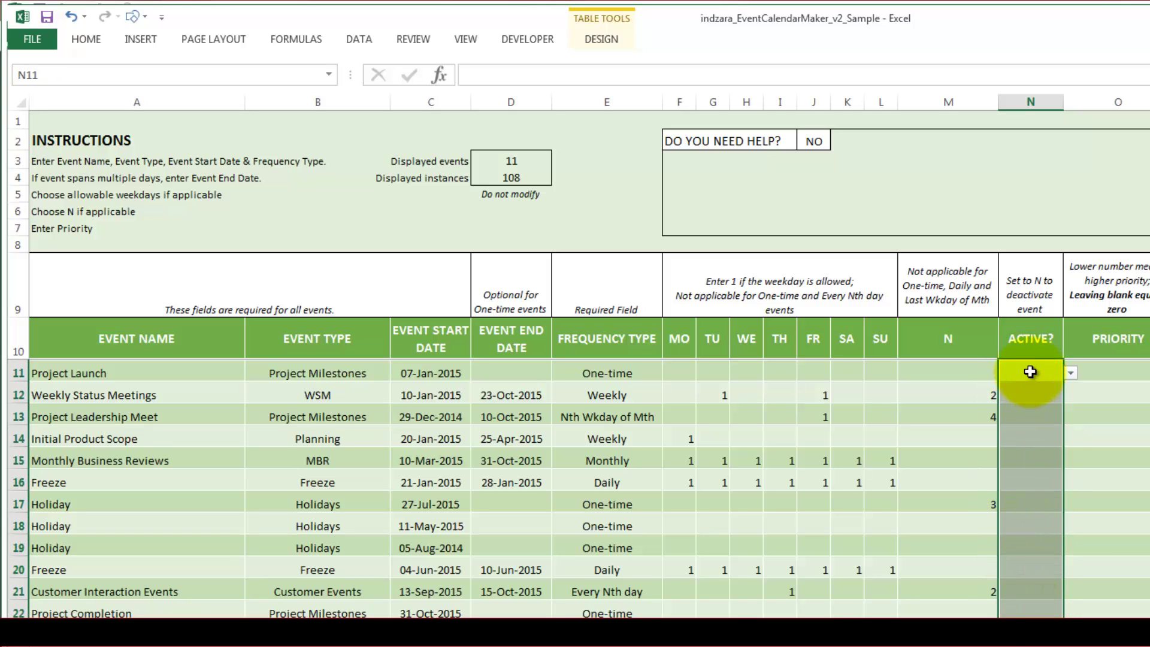
{"action": "left_click", "coordinate": [1028, 397]}
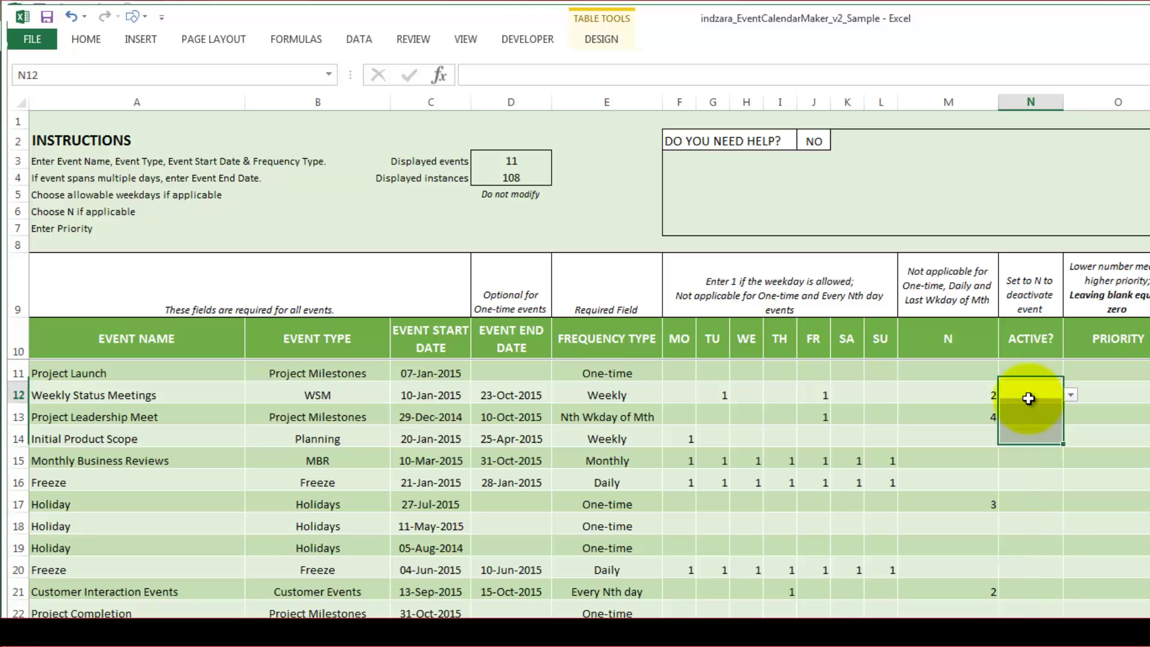
{"action": "left_click", "coordinate": [1070, 396]}
{"action": "left_click", "coordinate": [1070, 397]}
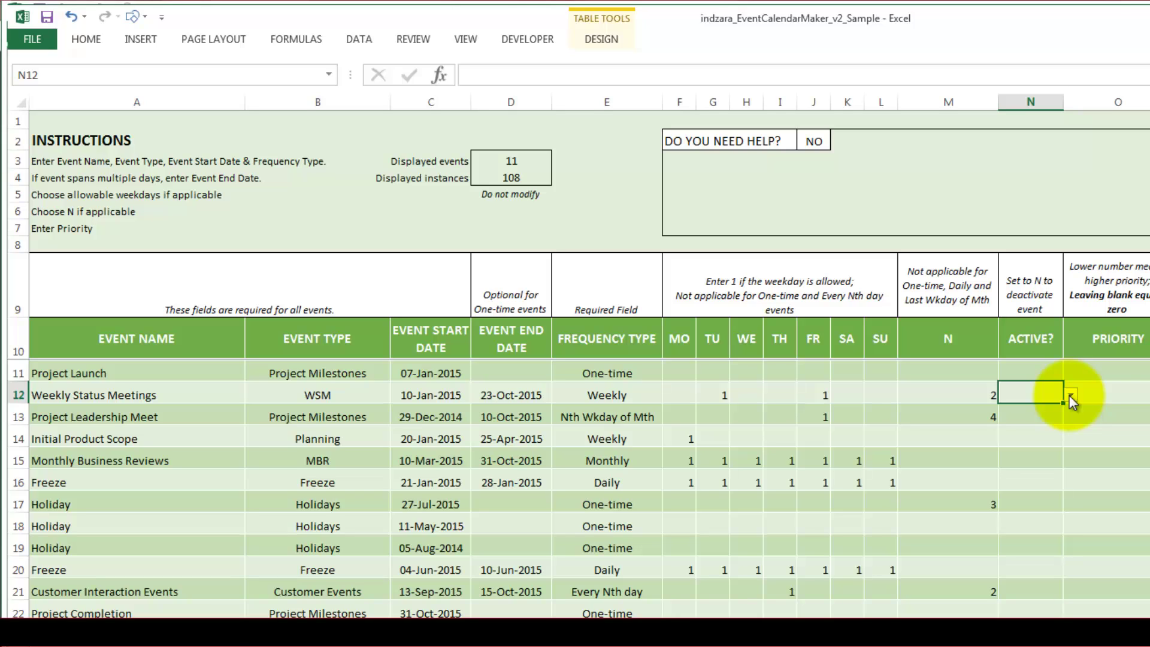
{"action": "left_click", "coordinate": [1071, 396]}
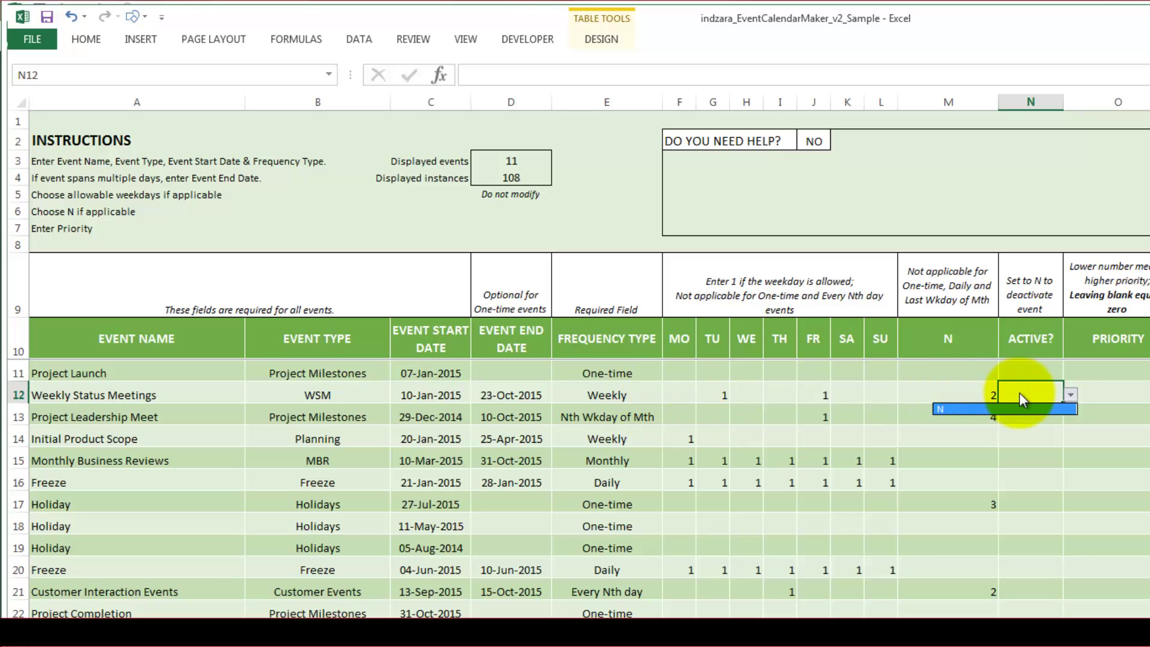
{"action": "left_click", "coordinate": [1070, 394]}
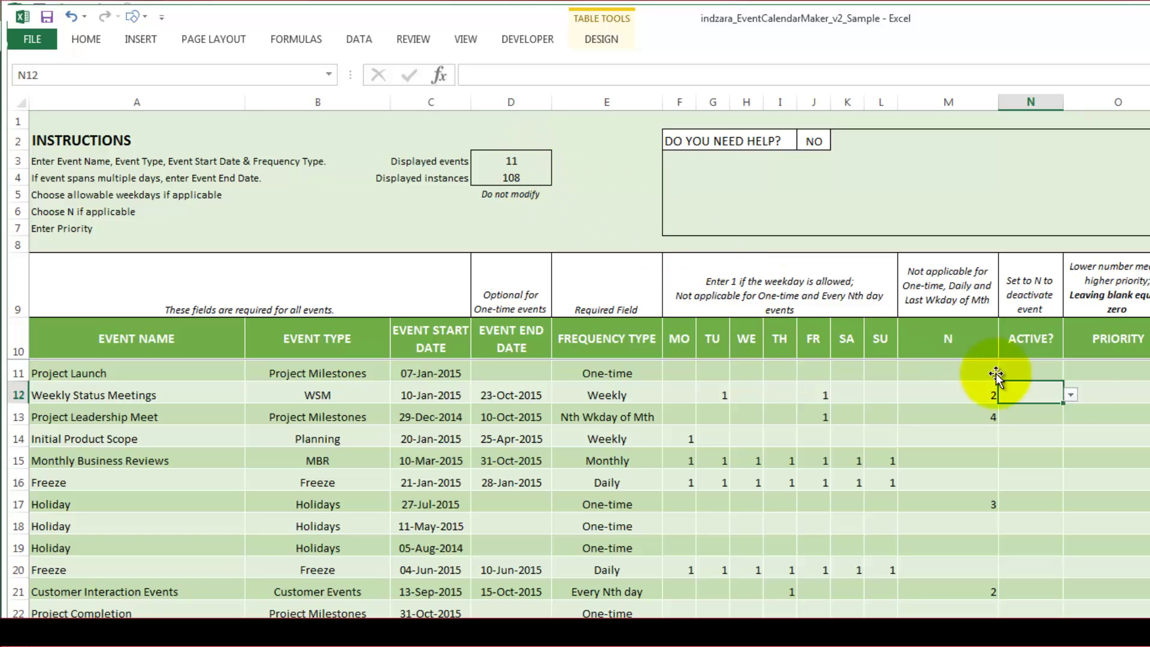
{"action": "left_click", "coordinate": [1072, 396]}
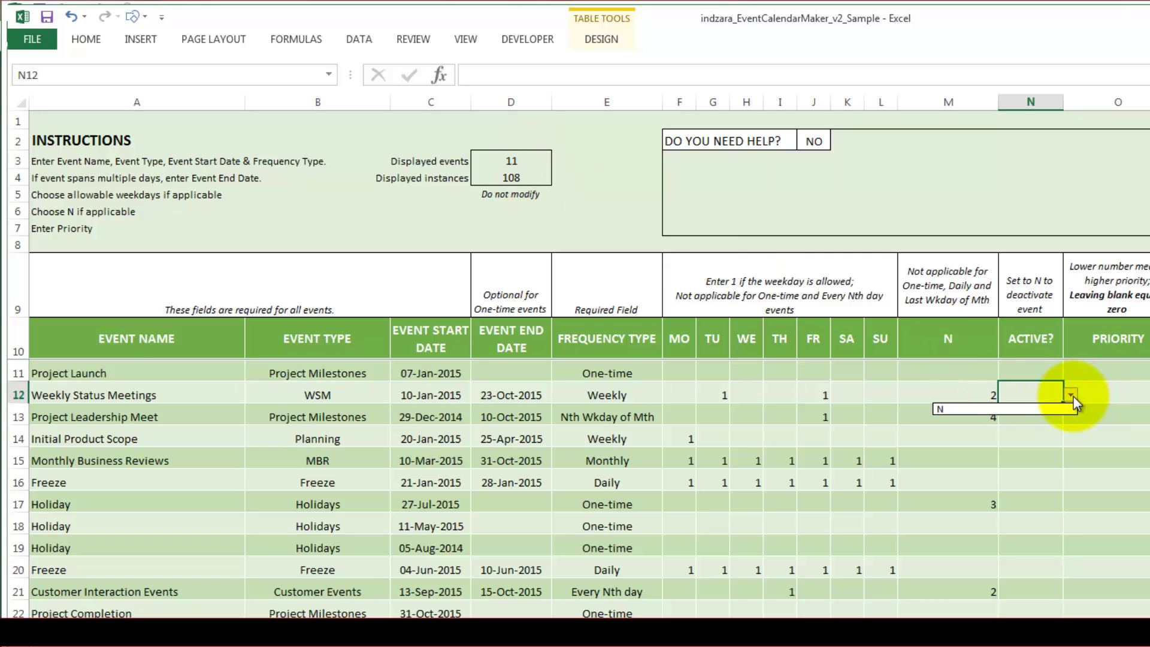
{"action": "left_click", "coordinate": [1065, 408]}
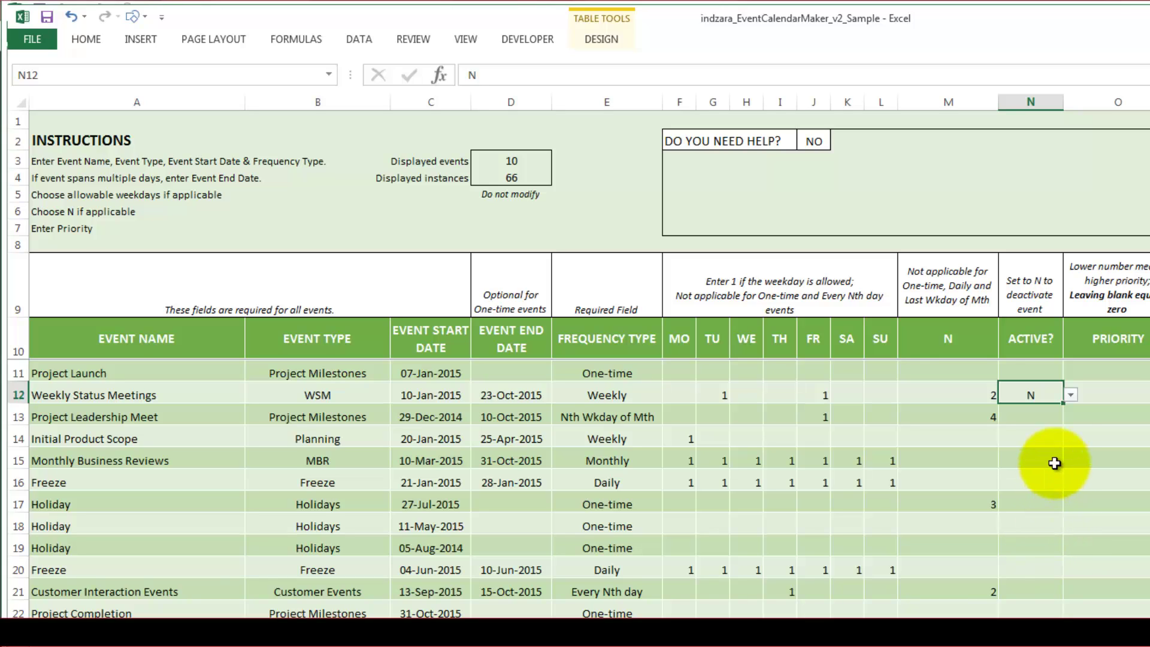
{"action": "left_click", "coordinate": [1059, 415]}
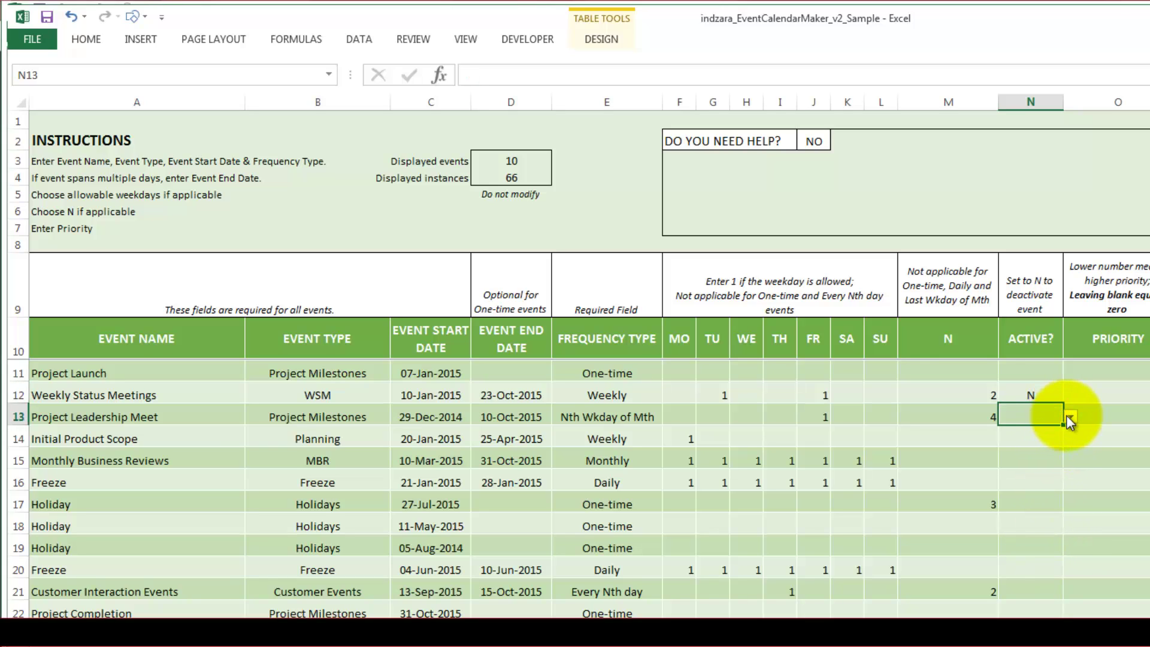
{"action": "left_click", "coordinate": [1054, 396]}
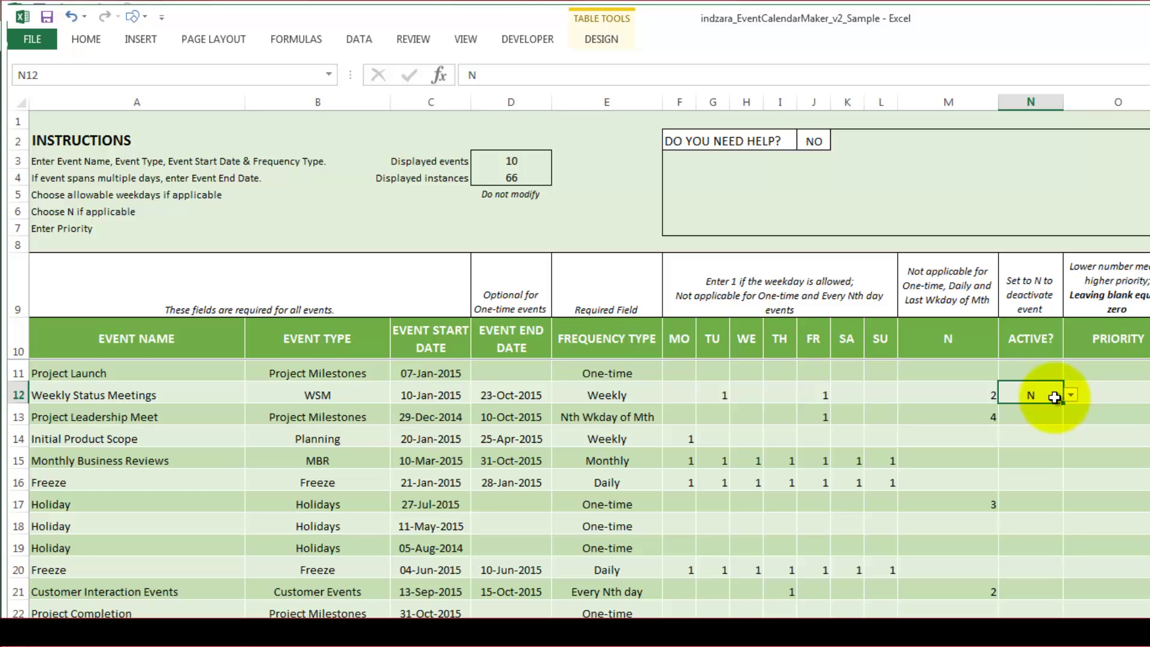
Step: Reactivate the Weekly Status Meetings event by clearing its Active value
{"action": "key", "text": "Delete"}
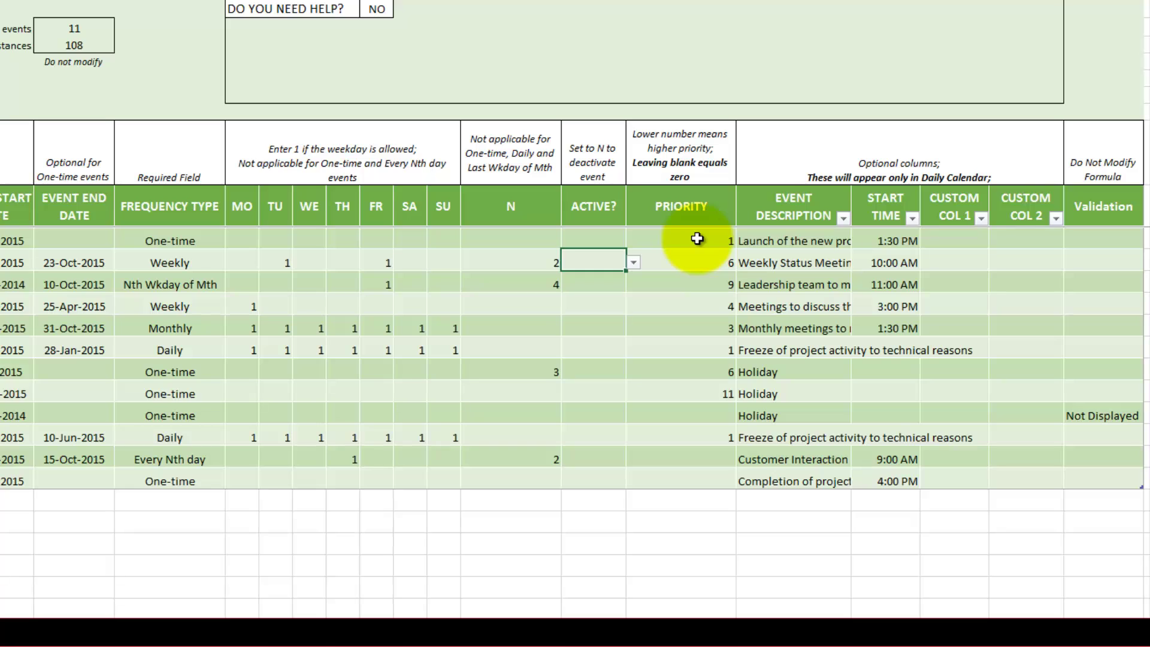
Step: Compare the Priority values of the Project Launch, Weekly Status Meetings and January Freeze events to see how they rank
{"action": "left_click", "coordinate": [702, 242]}
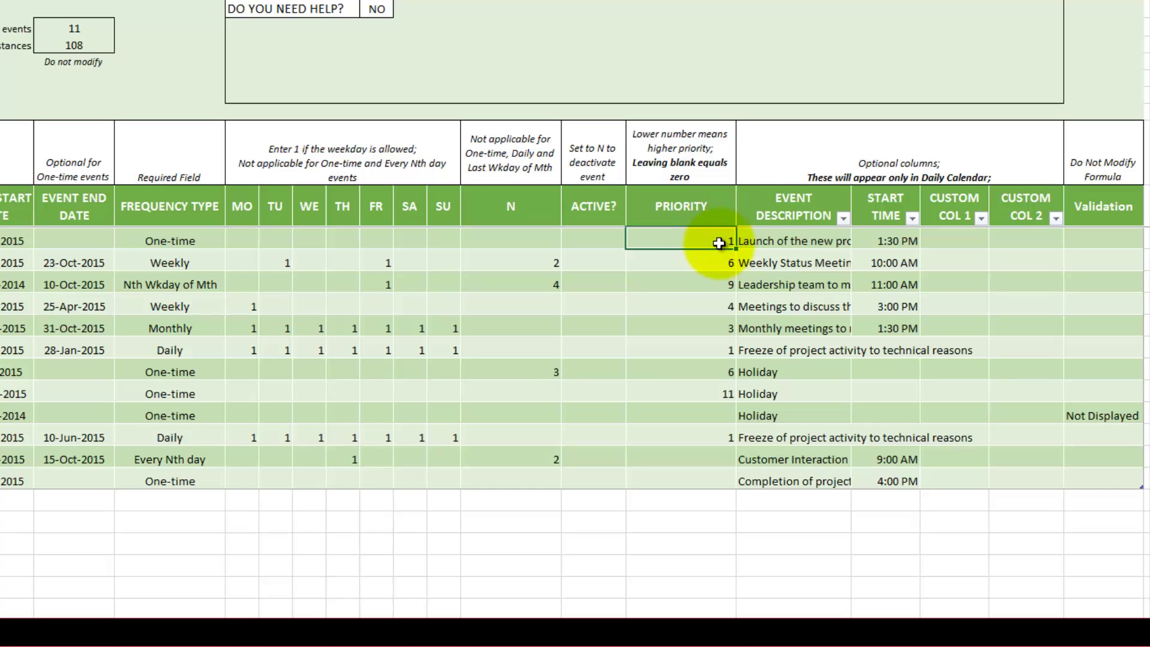
{"action": "left_click_drag", "start_coordinate": [719, 243], "coordinate": [705, 275]}
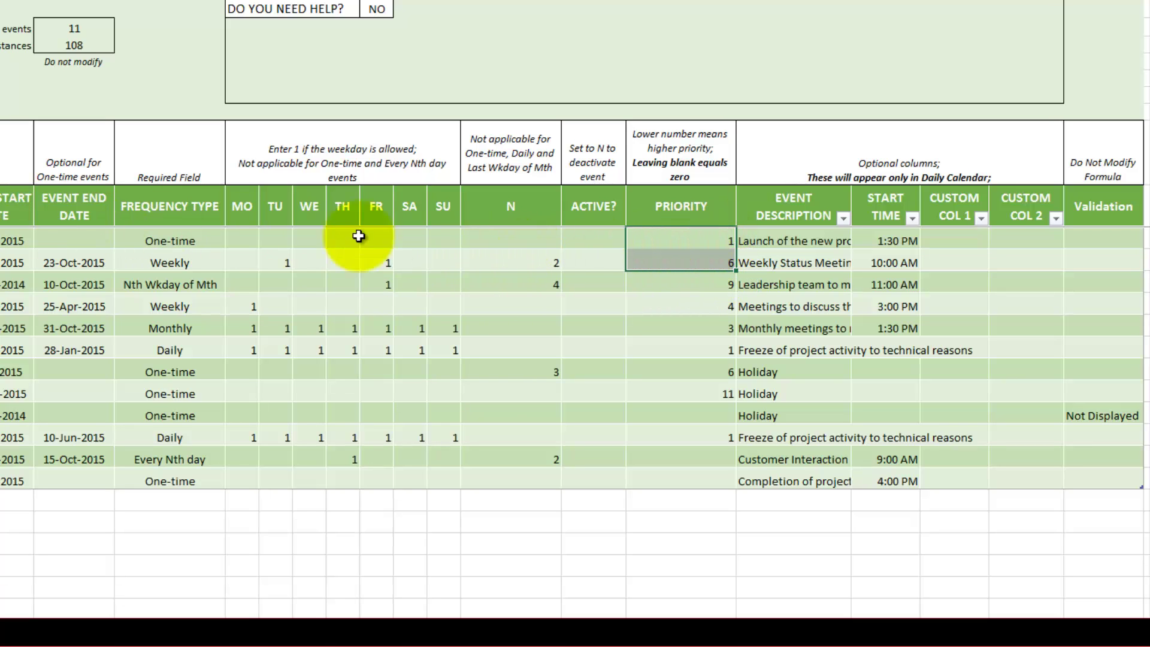
{"action": "left_click", "coordinate": [716, 241]}
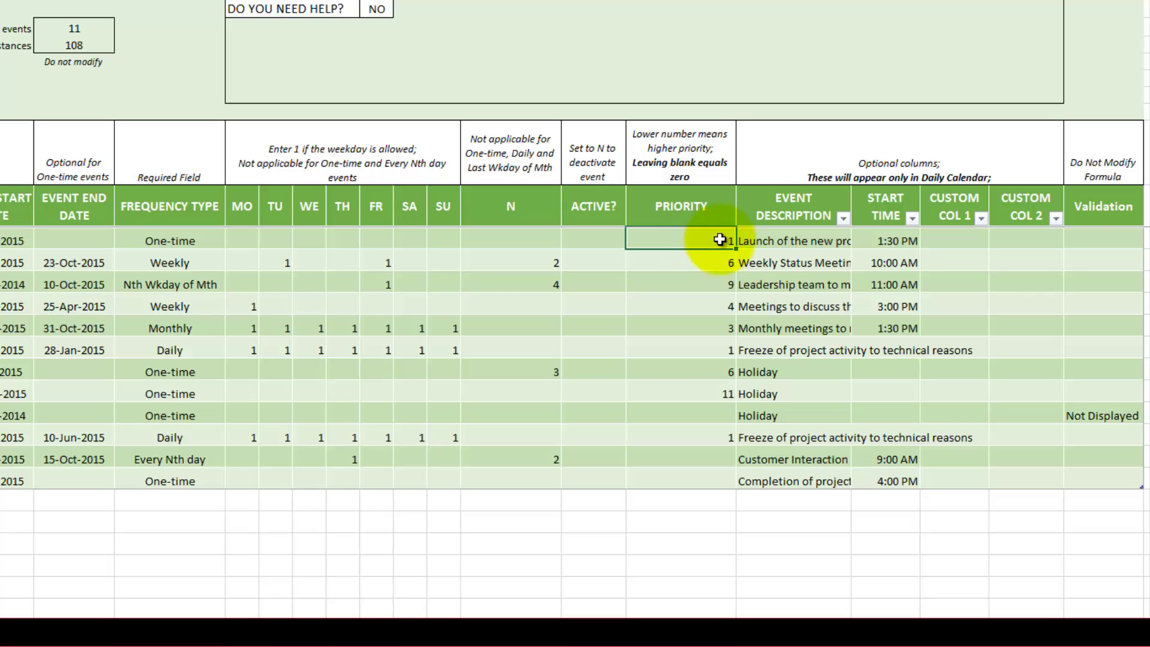
{"action": "left_click", "coordinate": [710, 261]}
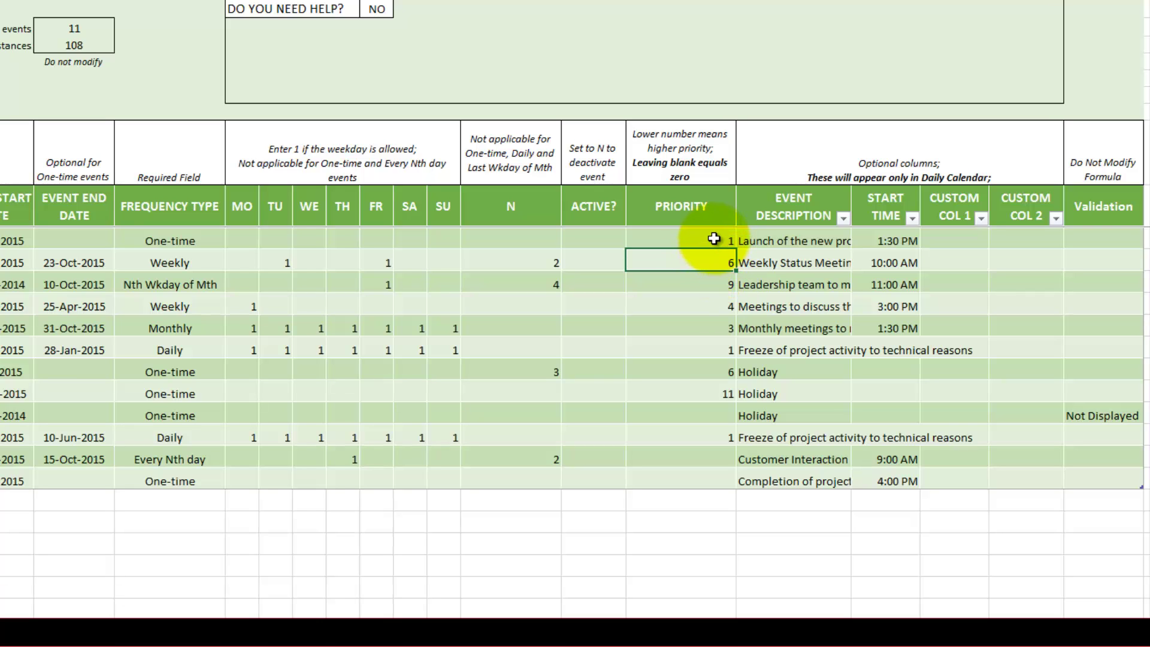
{"action": "left_click", "coordinate": [714, 239]}
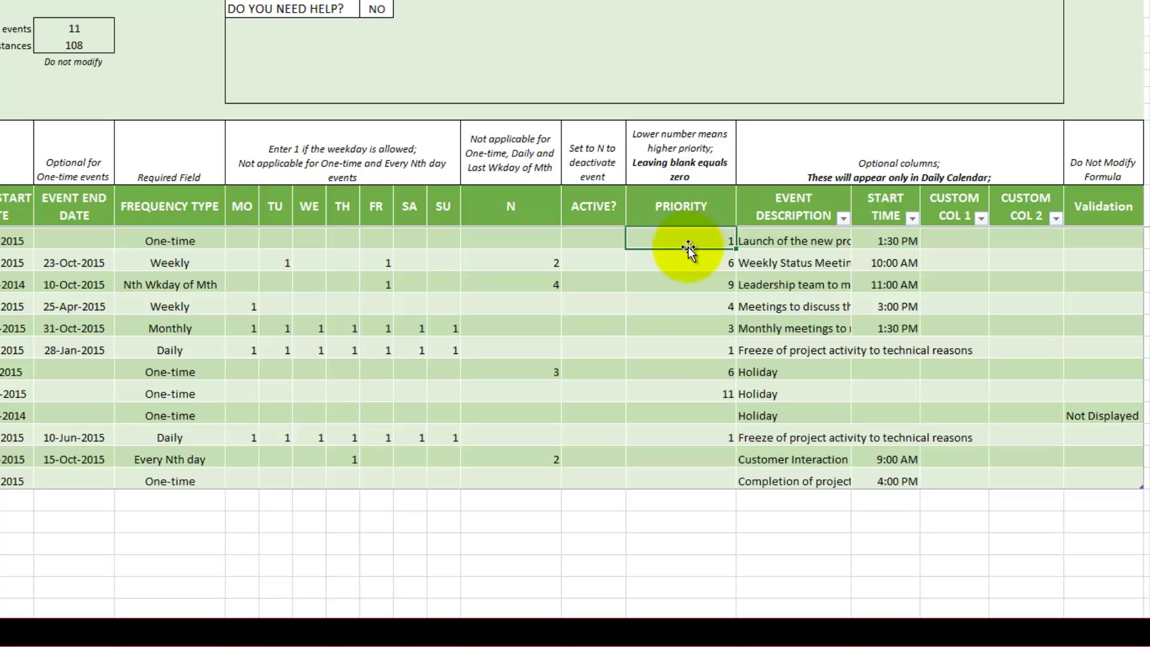
{"action": "left_click", "coordinate": [693, 349]}
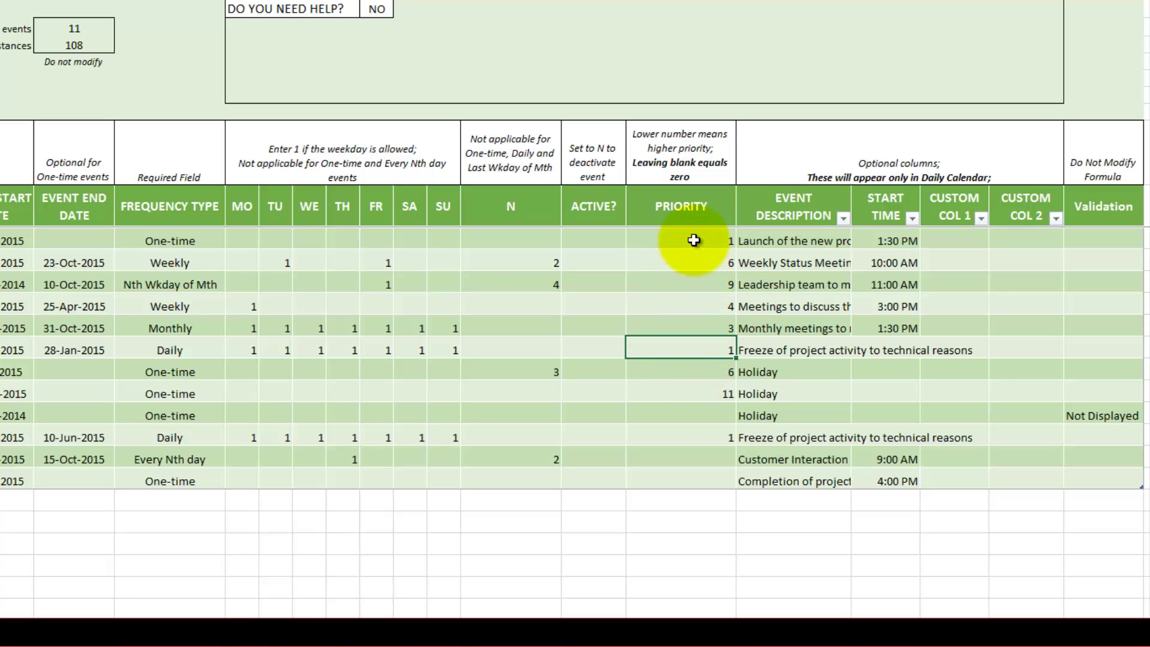
{"action": "left_click", "coordinate": [693, 241], "text": "ctrl"}
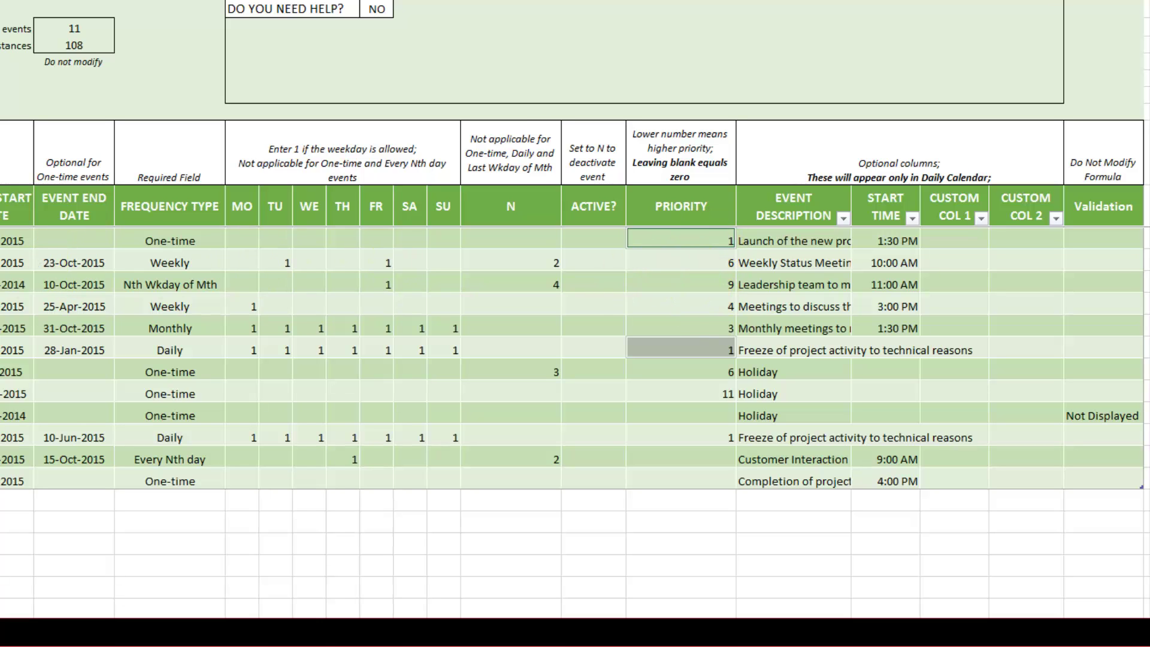
{"action": "left_click", "coordinate": [716, 243]}
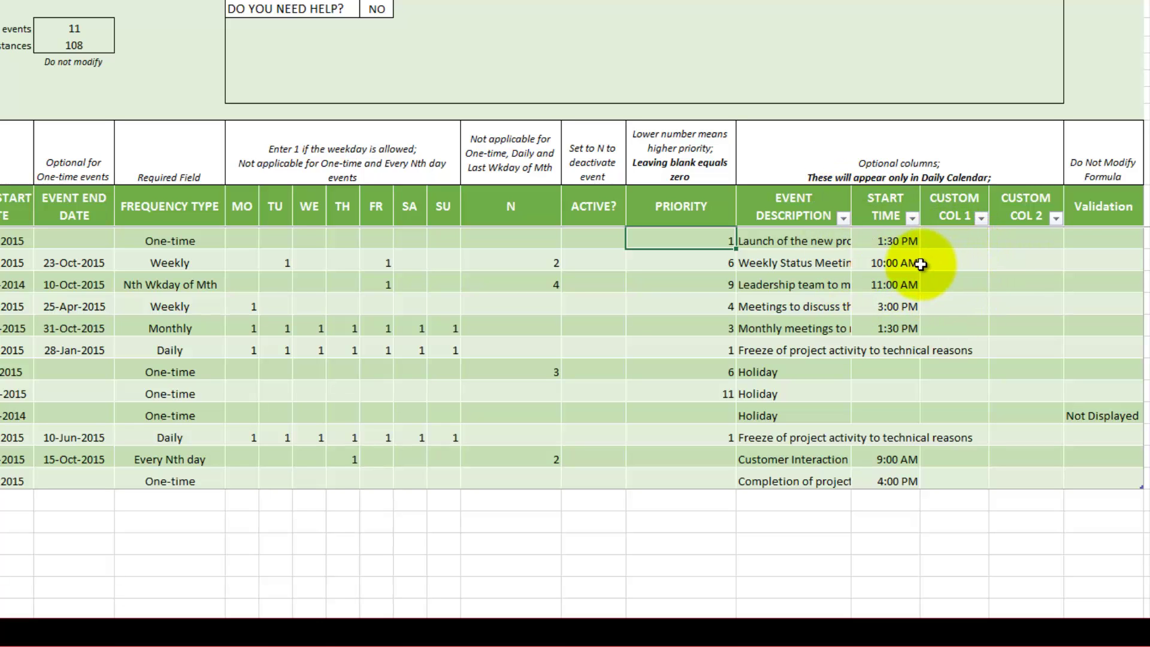
Step: Review the optional event columns and rename the two custom column headers to LOCATION and TEAM
{"action": "left_click", "coordinate": [807, 242]}
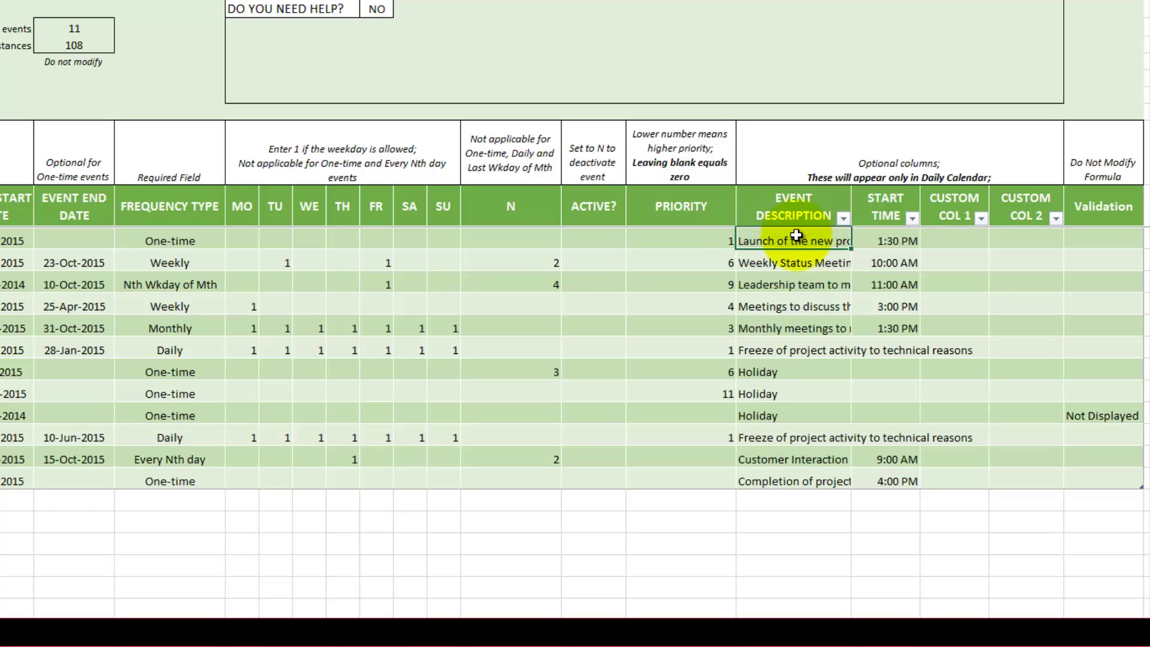
{"action": "left_click", "coordinate": [898, 241]}
{"action": "left_click", "coordinate": [952, 243]}
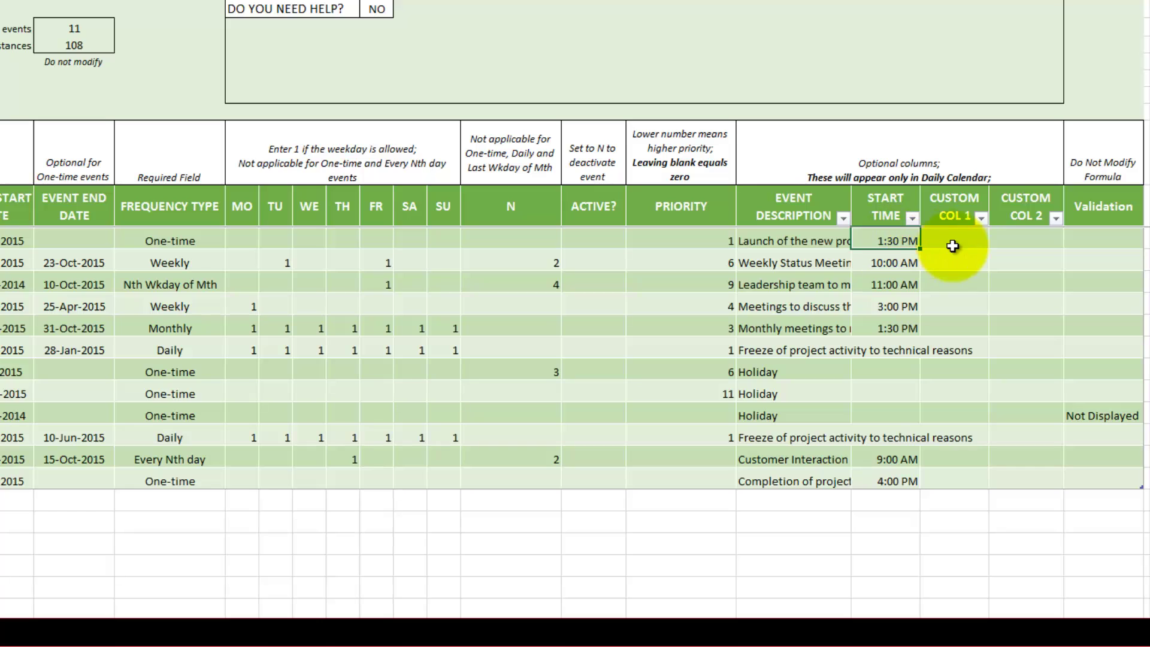
{"action": "left_click", "coordinate": [1002, 239]}
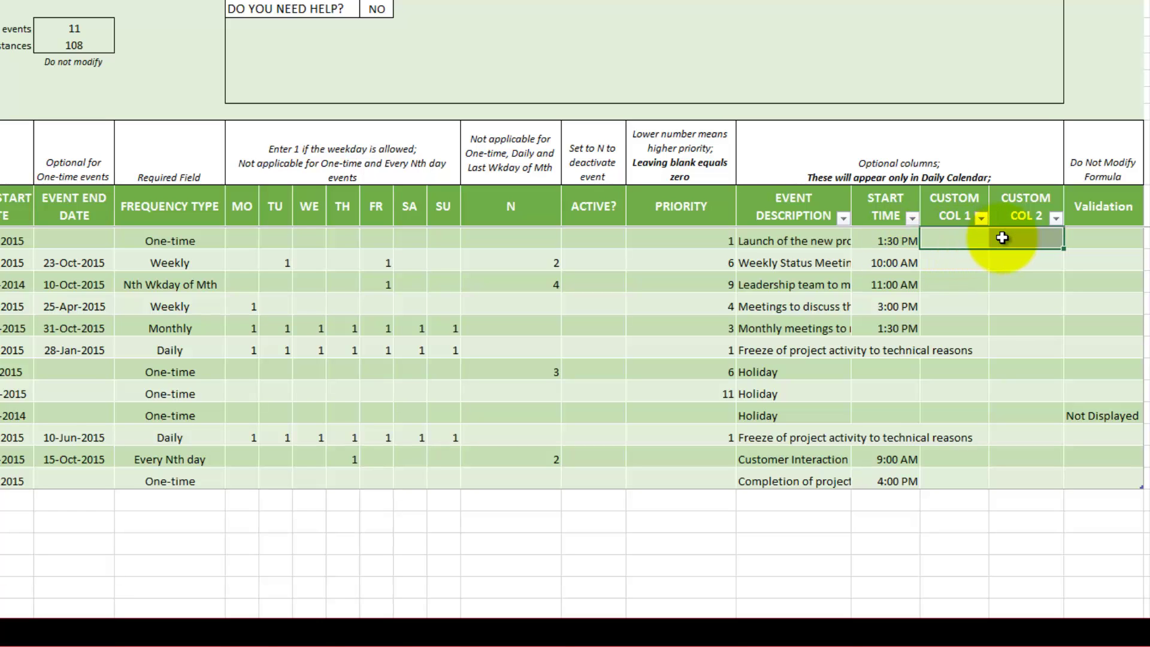
{"action": "left_click", "coordinate": [948, 209]}
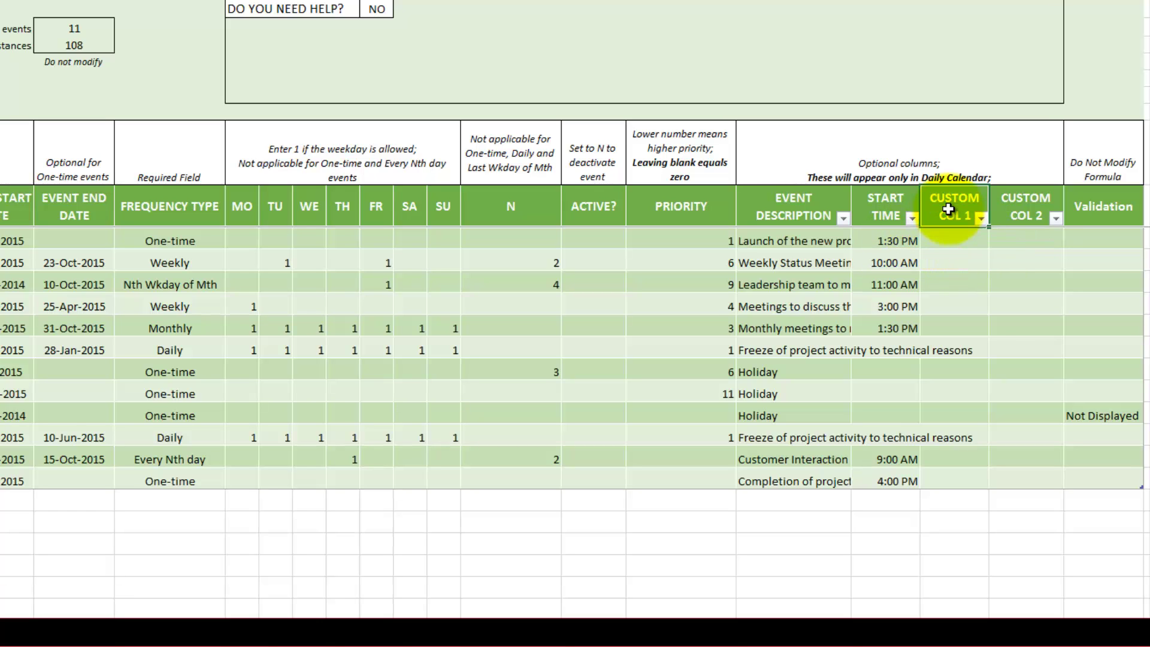
{"action": "type", "text": "LOCATION"}
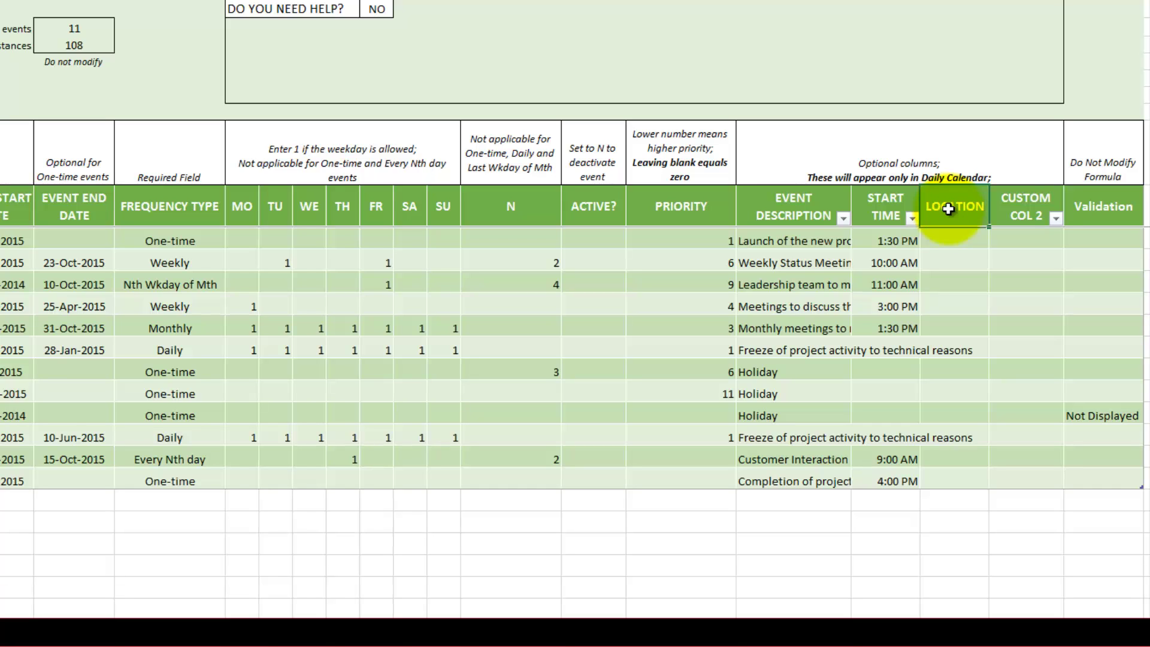
{"action": "key", "text": "Tab"}
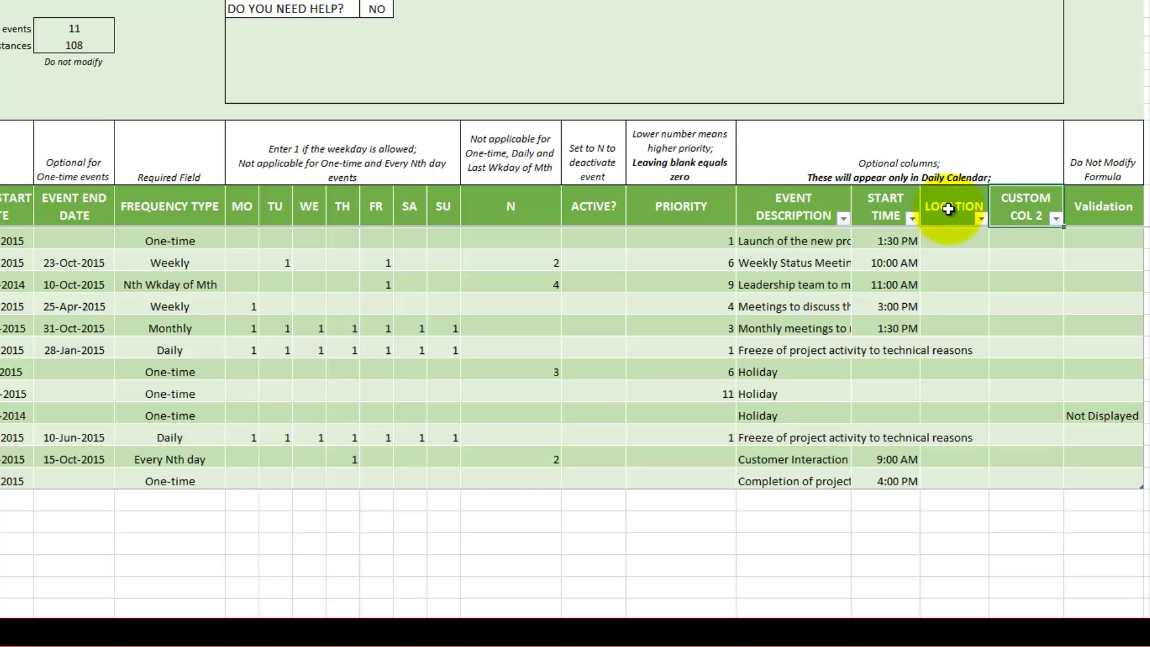
{"action": "type", "text": "TEAM"}
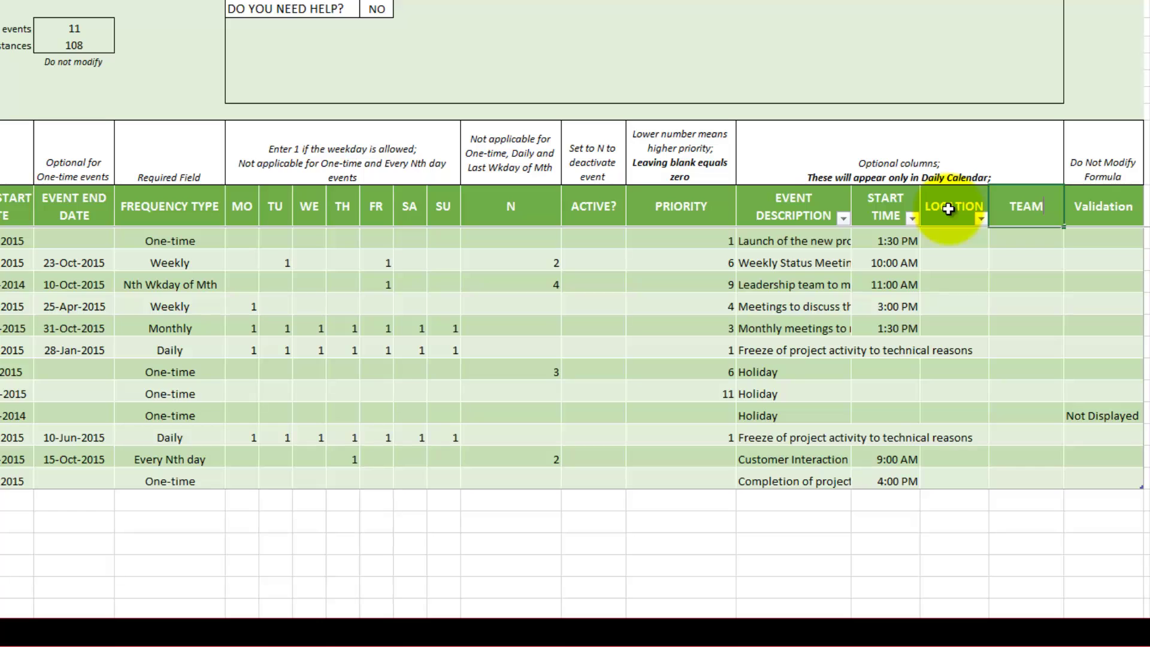
{"action": "key", "text": "Return"}
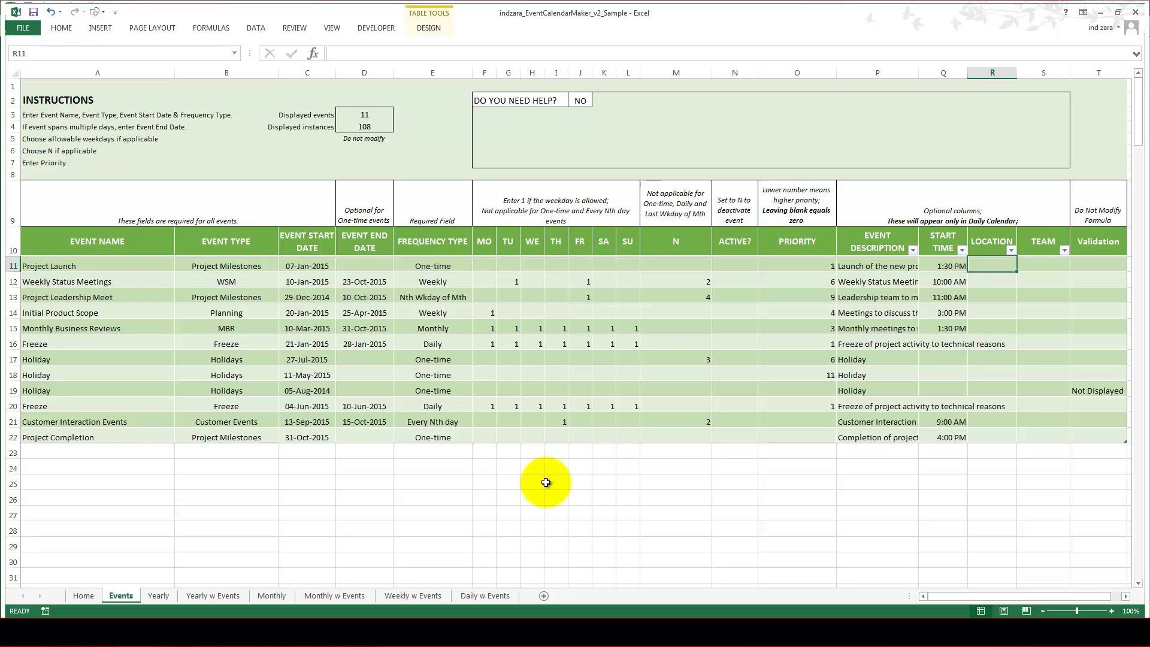
Step: View the Yearly calendar, and on the Yearly w Events sheet set the event list to display Instances and look through it
{"action": "left_click", "coordinate": [159, 596]}
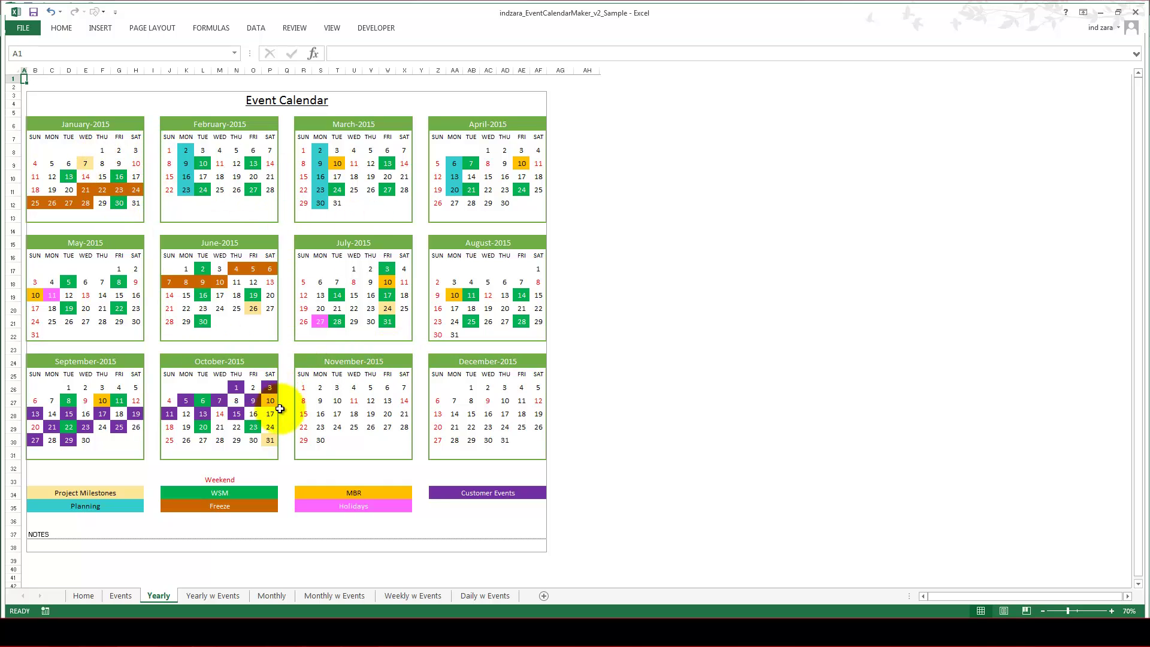
{"action": "left_click", "coordinate": [233, 596]}
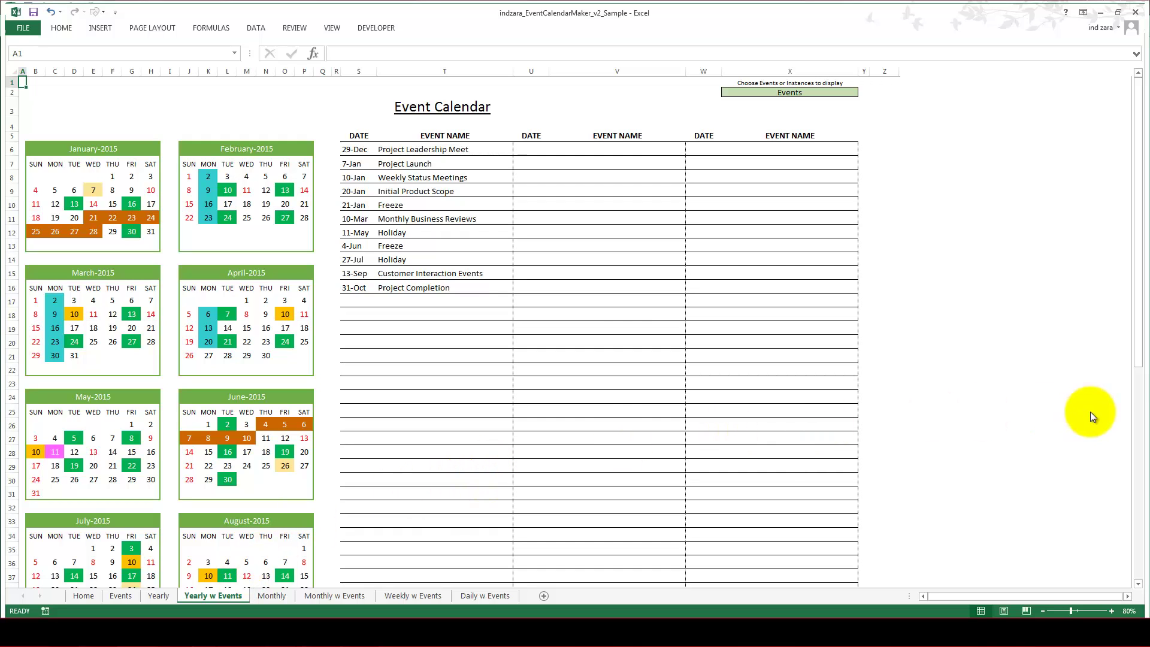
{"action": "left_click_drag", "start_coordinate": [1133, 357], "coordinate": [1134, 362]}
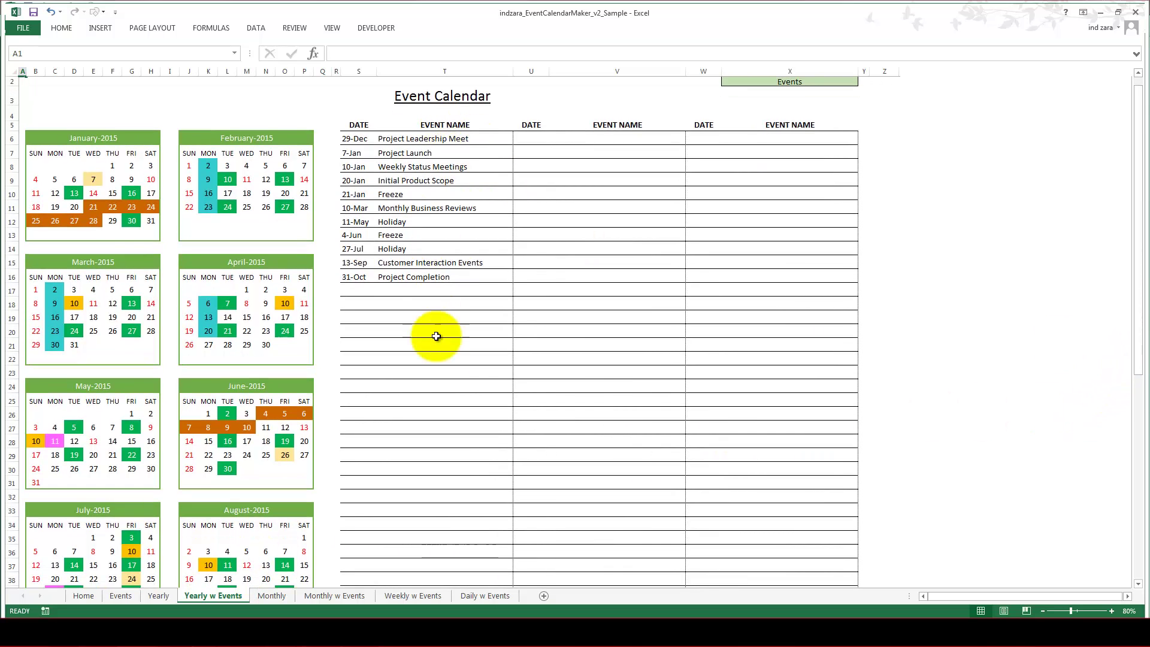
{"action": "scroll", "coordinate": [818, 172], "scroll_direction": "up", "scroll_amount": 1}
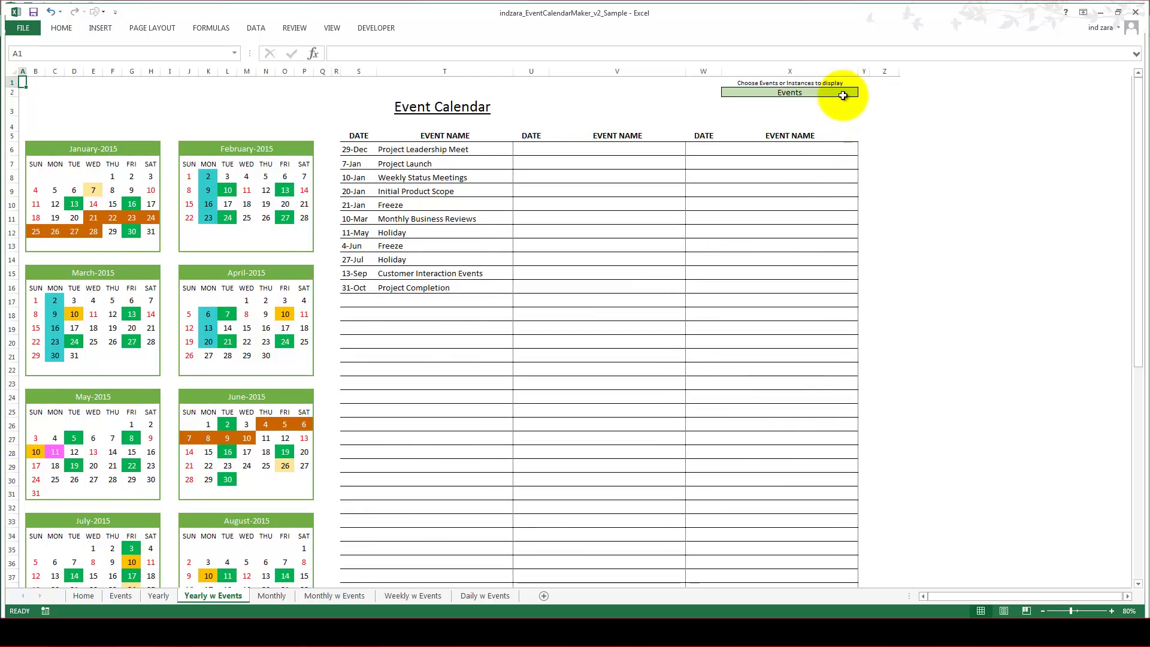
{"action": "left_click", "coordinate": [853, 93]}
{"action": "left_click", "coordinate": [862, 93]}
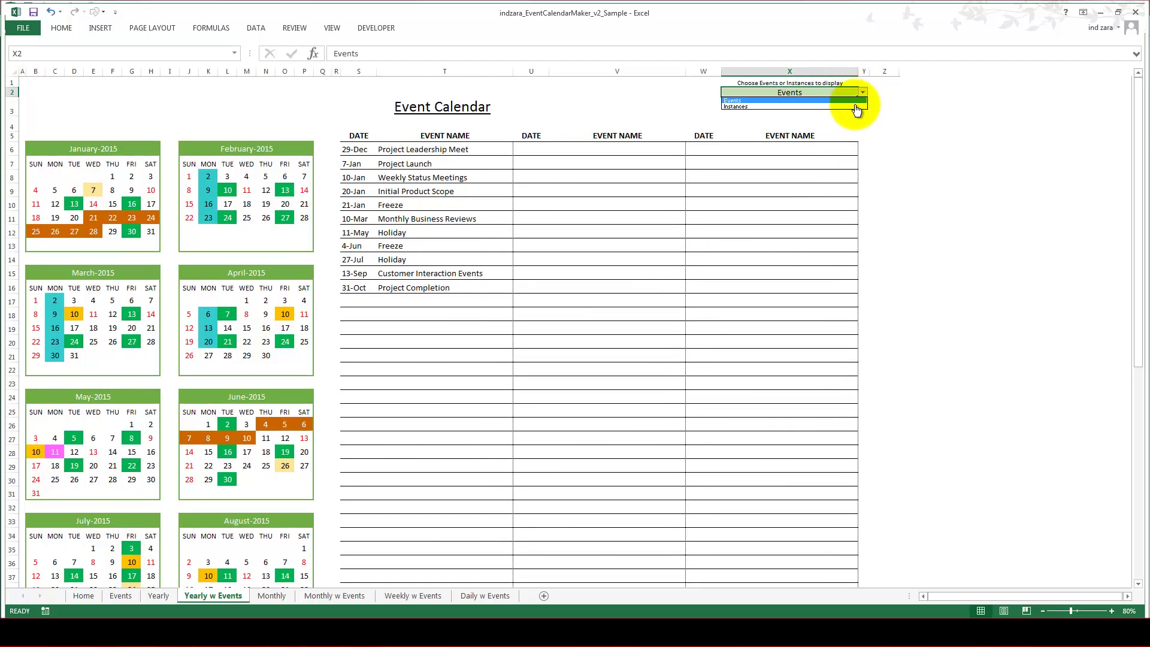
{"action": "left_click", "coordinate": [855, 107]}
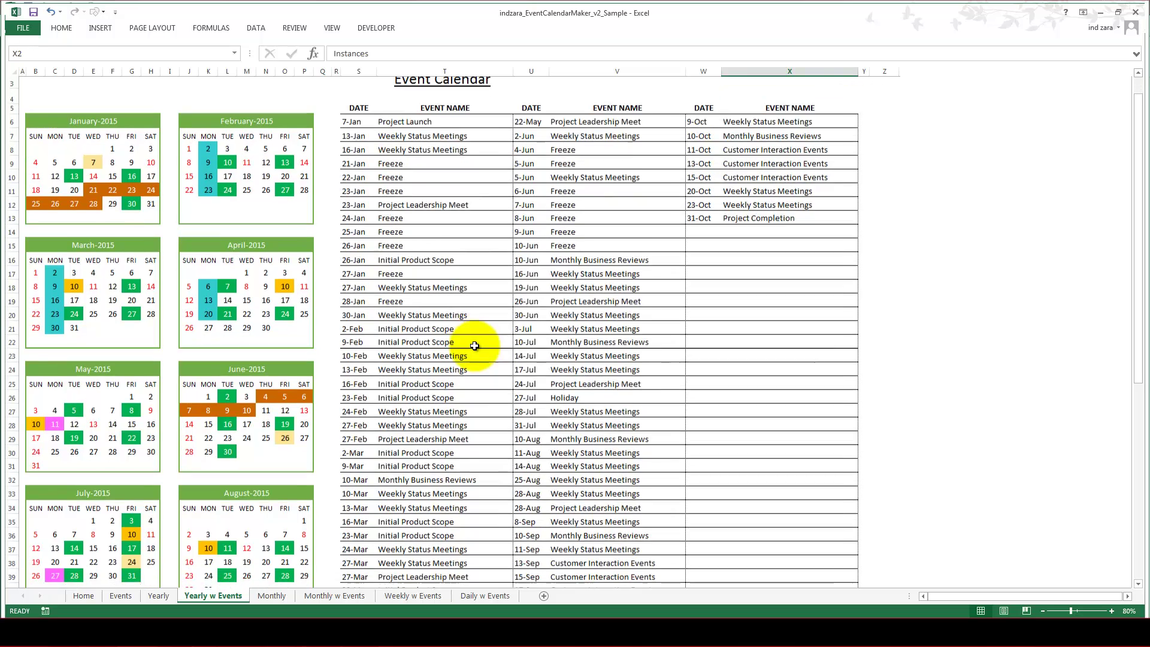
{"action": "scroll", "coordinate": [474, 345], "scroll_direction": "down", "scroll_amount": 2}
{"action": "scroll", "coordinate": [474, 345], "scroll_direction": "up", "scroll_amount": 1}
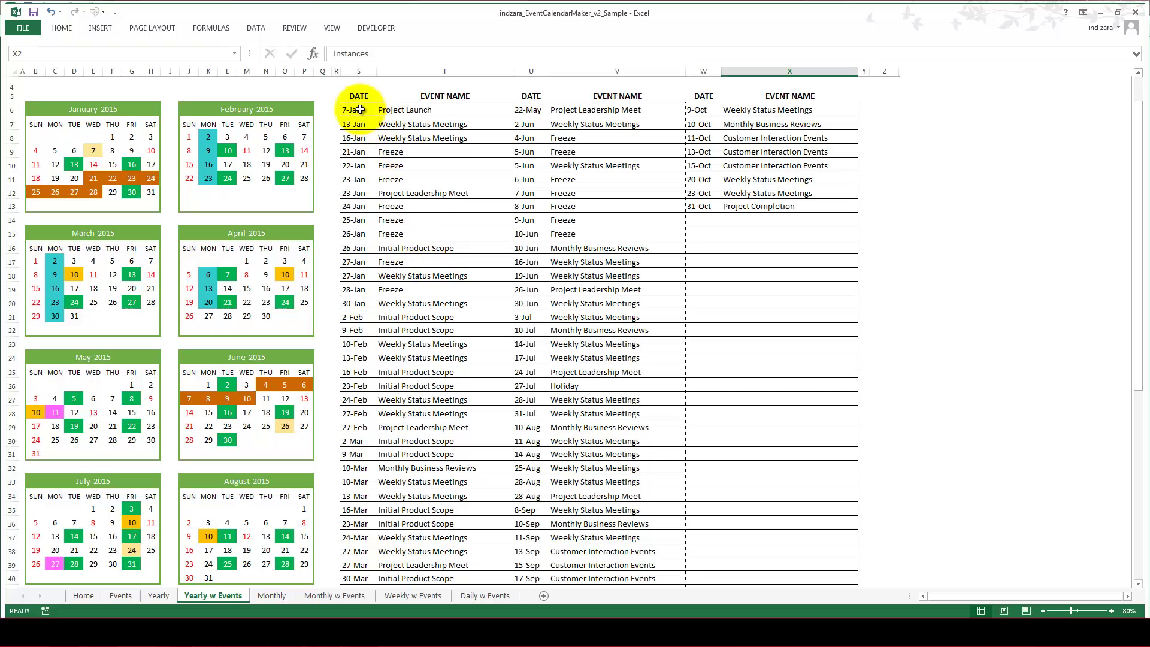
Step: Open the Monthly sheet and preview its printout from January through May 2015, returning to the sheet without printing
{"action": "left_click", "coordinate": [281, 600]}
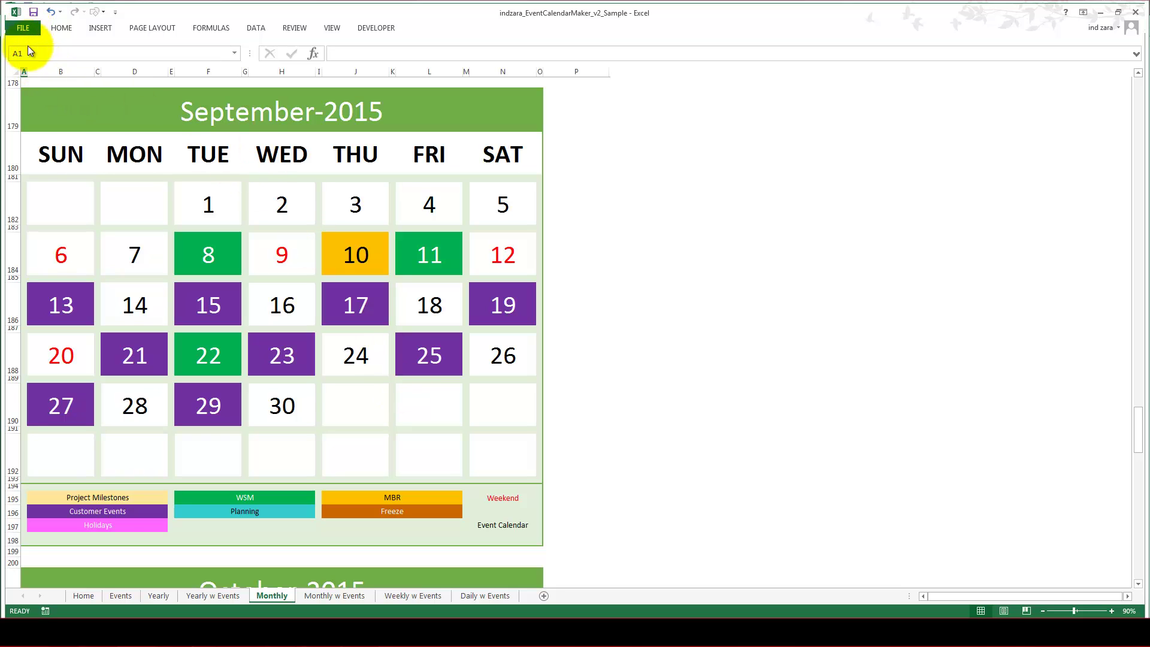
{"action": "key", "text": "alt+f"}
{"action": "left_click", "coordinate": [31, 171]}
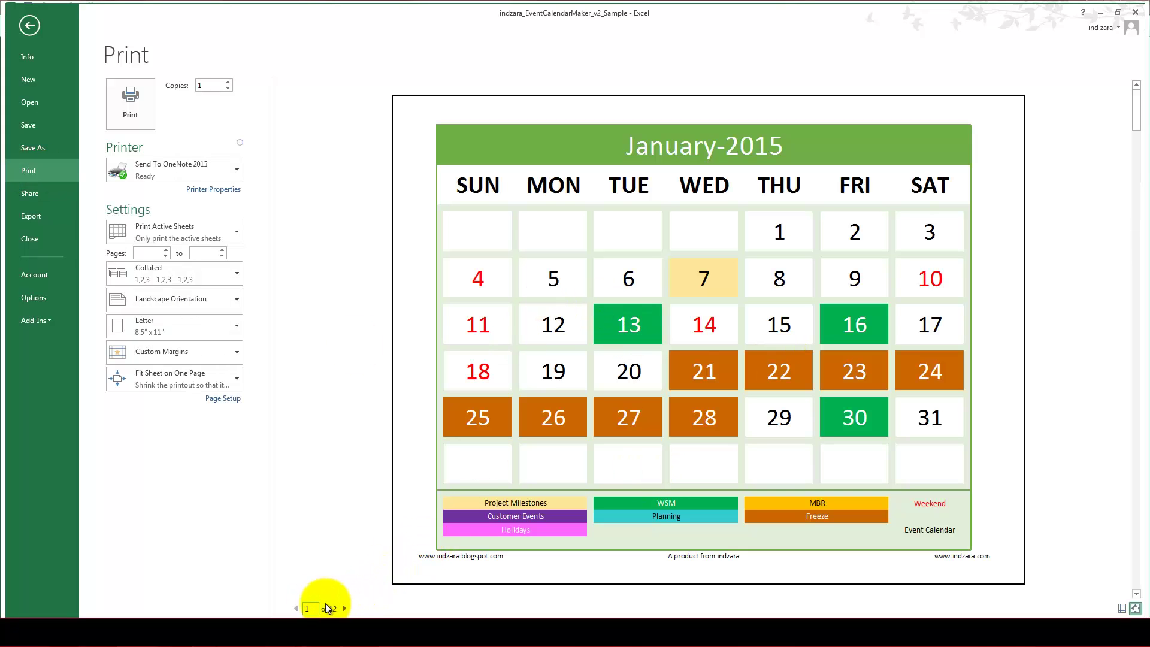
{"action": "left_click", "coordinate": [347, 608]}
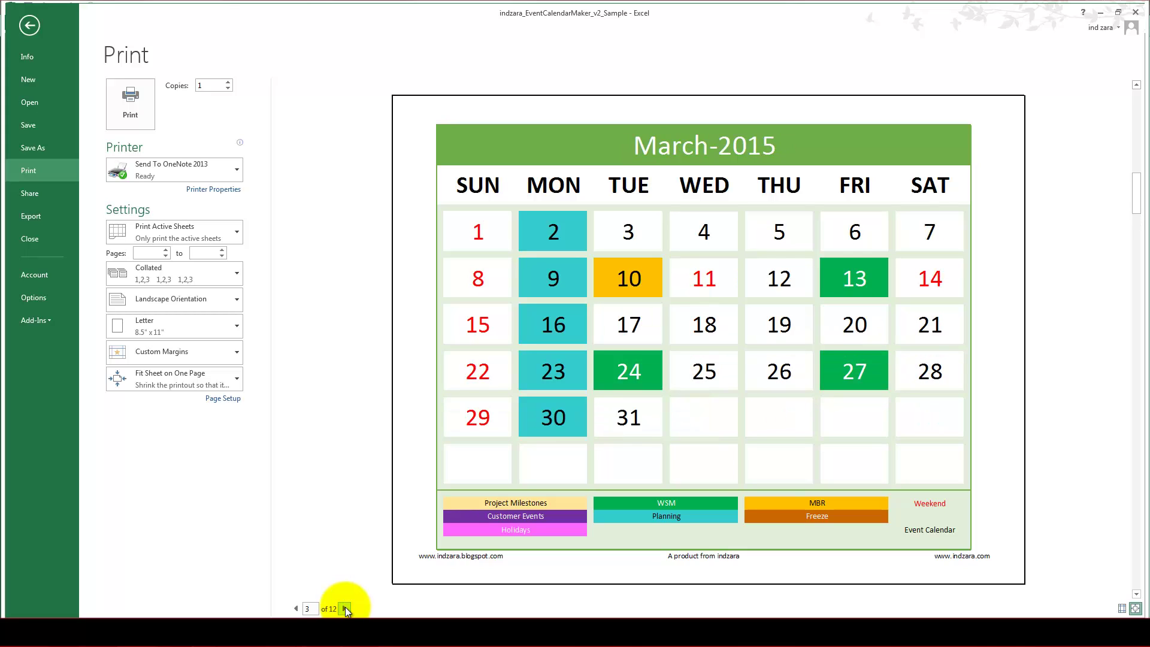
{"action": "left_click", "coordinate": [345, 608]}
{"action": "left_click", "coordinate": [344, 608]}
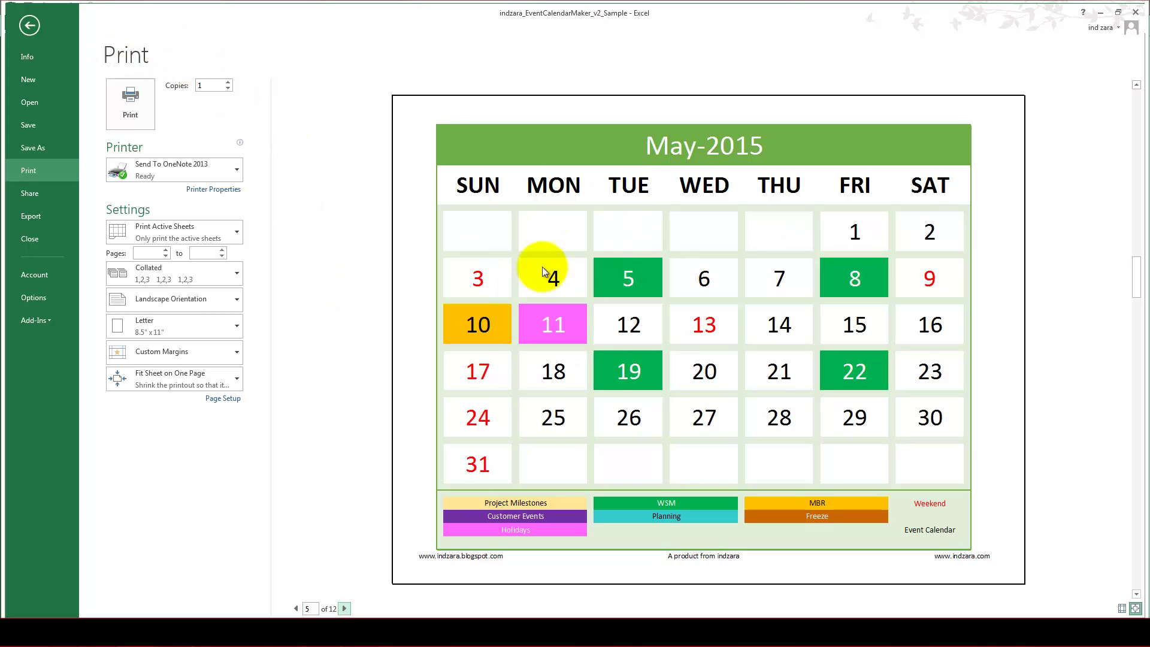
{"action": "left_click", "coordinate": [30, 26]}
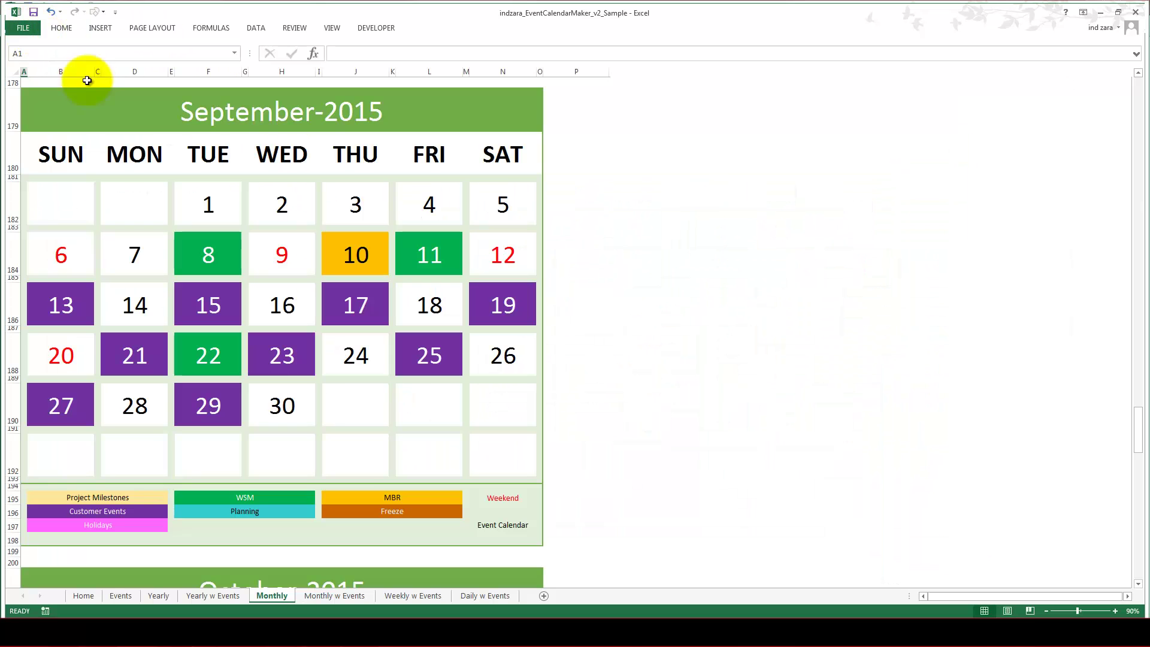
Step: Open the Monthly w Events sheet and check the January 2015 page in the print preview, returning without printing
{"action": "left_click", "coordinate": [351, 597]}
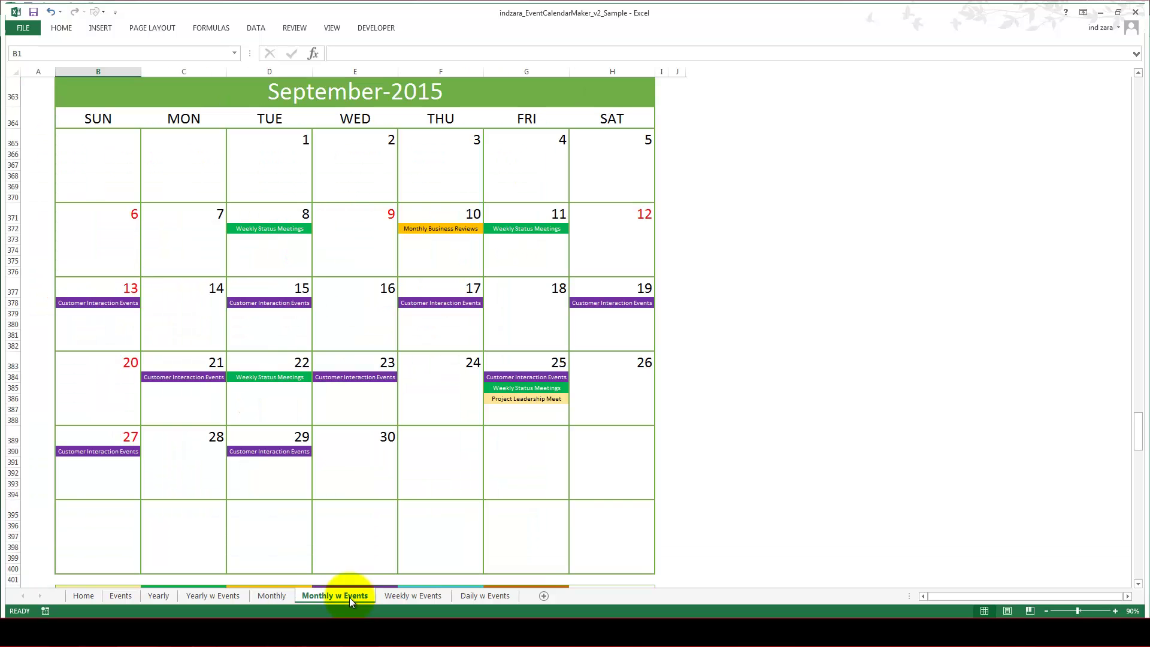
{"action": "left_click", "coordinate": [22, 28]}
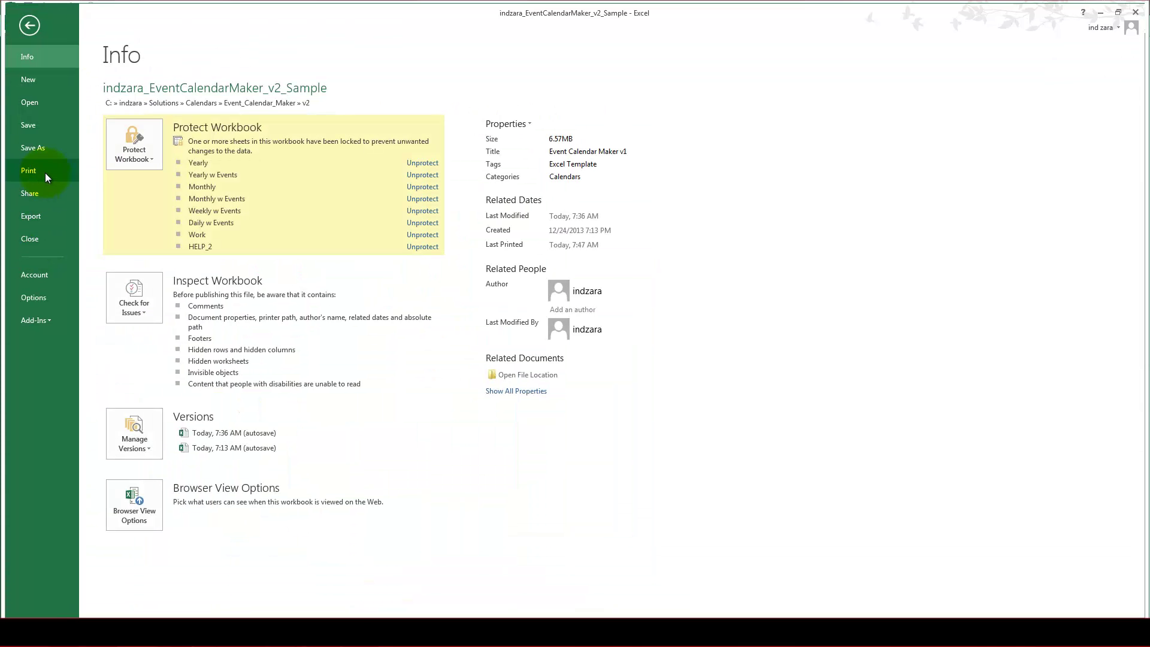
{"action": "left_click", "coordinate": [45, 172]}
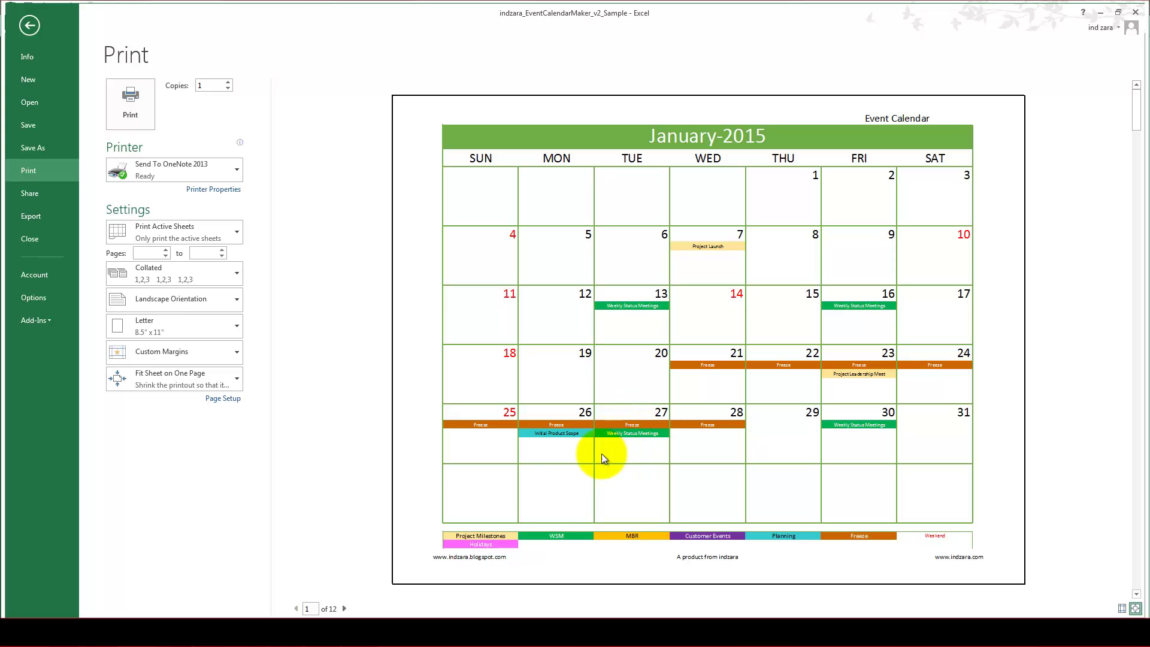
{"action": "left_click", "coordinate": [28, 25]}
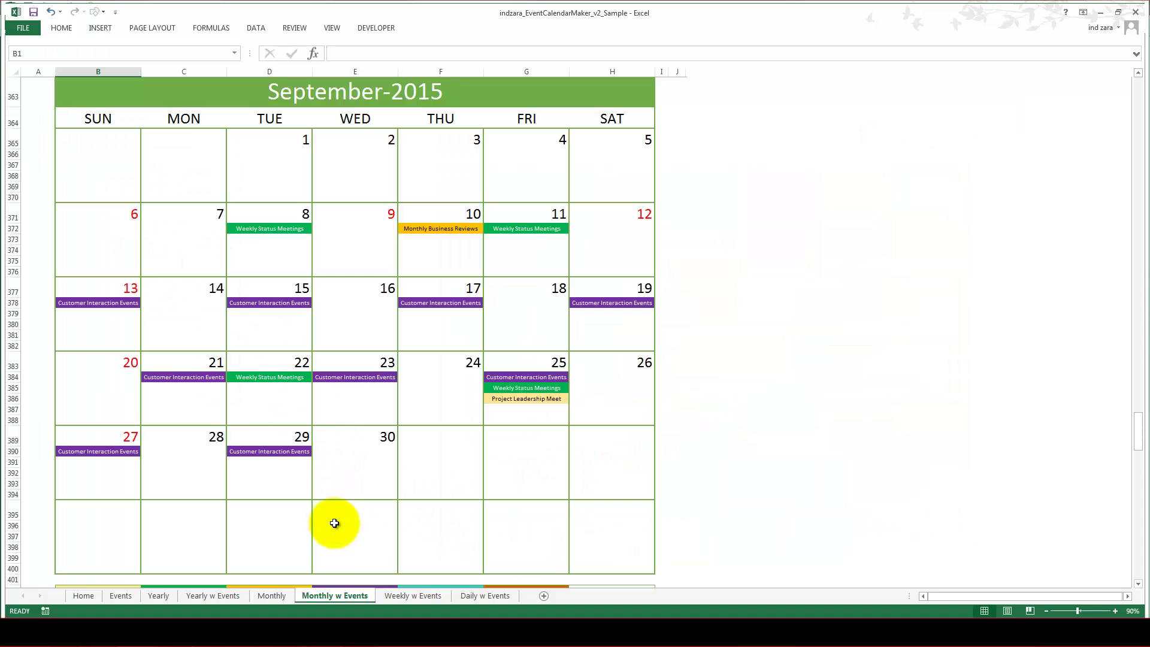
Step: Open the Weekly w Events sheet and set the week start date to 9/17/2015
{"action": "left_click", "coordinate": [407, 595]}
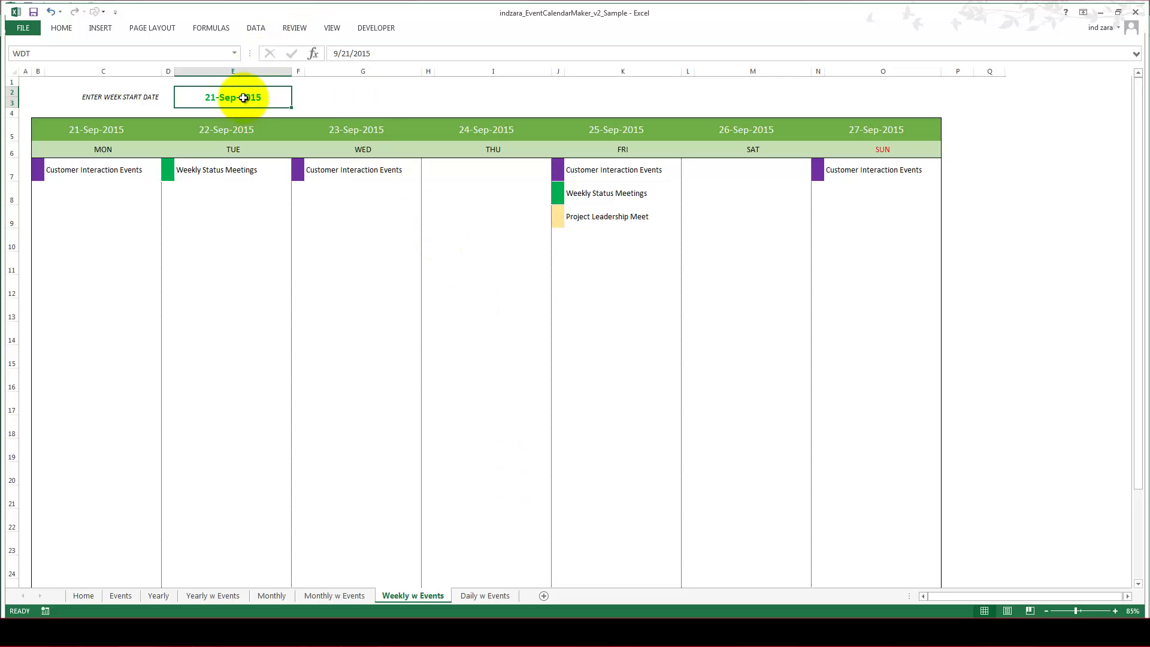
{"action": "left_click", "coordinate": [336, 53]}
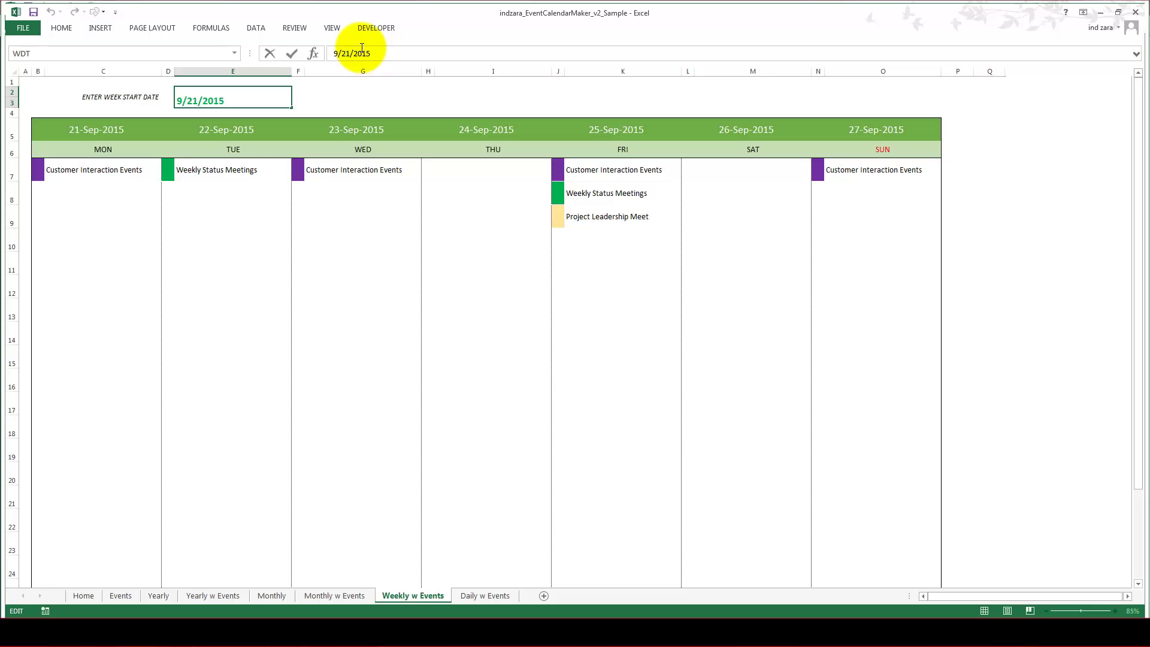
{"action": "key", "text": "BackSpace"}
{"action": "key", "text": "BackSpace"}
{"action": "type", "text": "1"}
{"action": "key", "text": "Return"}
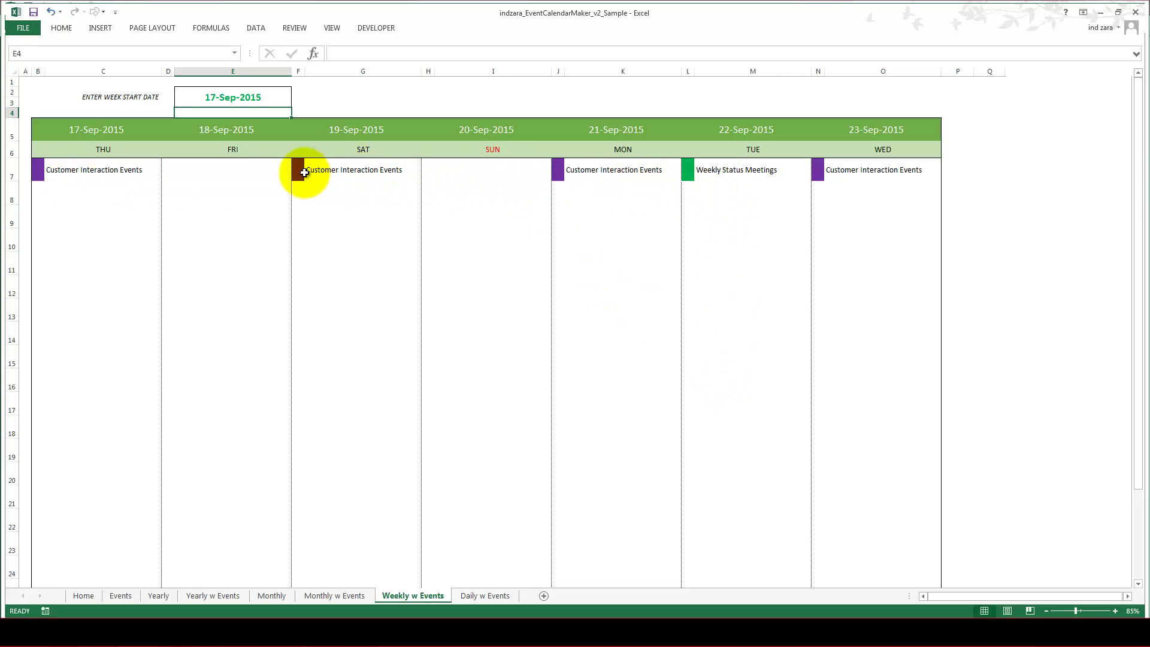
Step: Open the Daily w Events sheet and set its date to 9/27/2015
{"action": "left_click", "coordinate": [484, 596]}
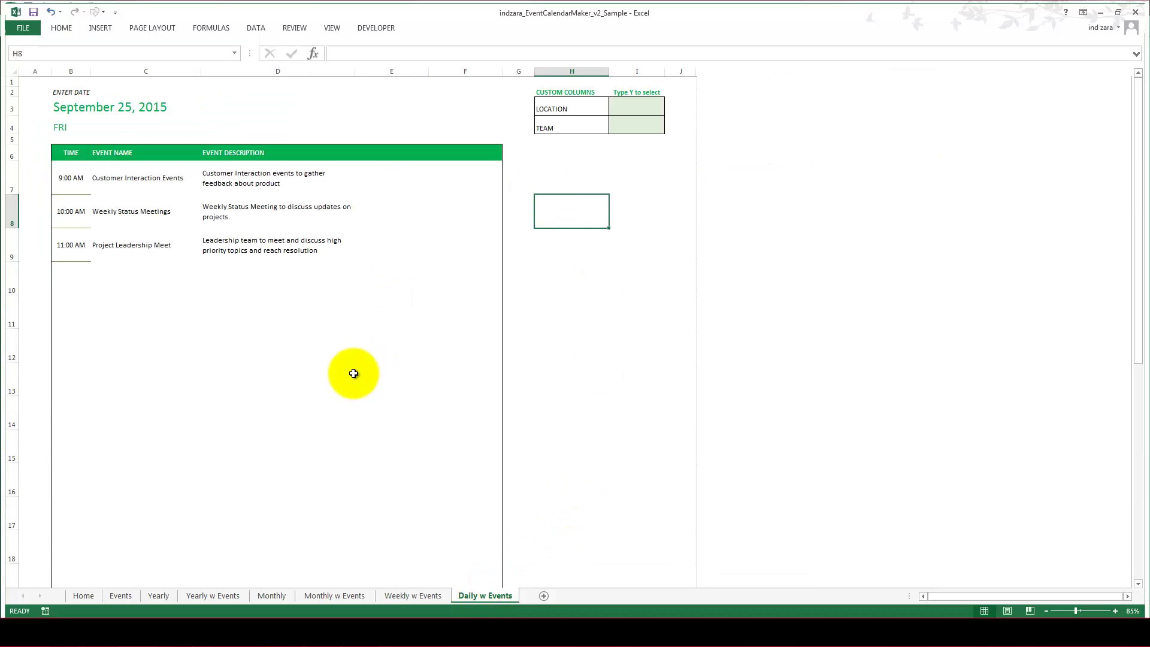
{"action": "left_click", "coordinate": [75, 106]}
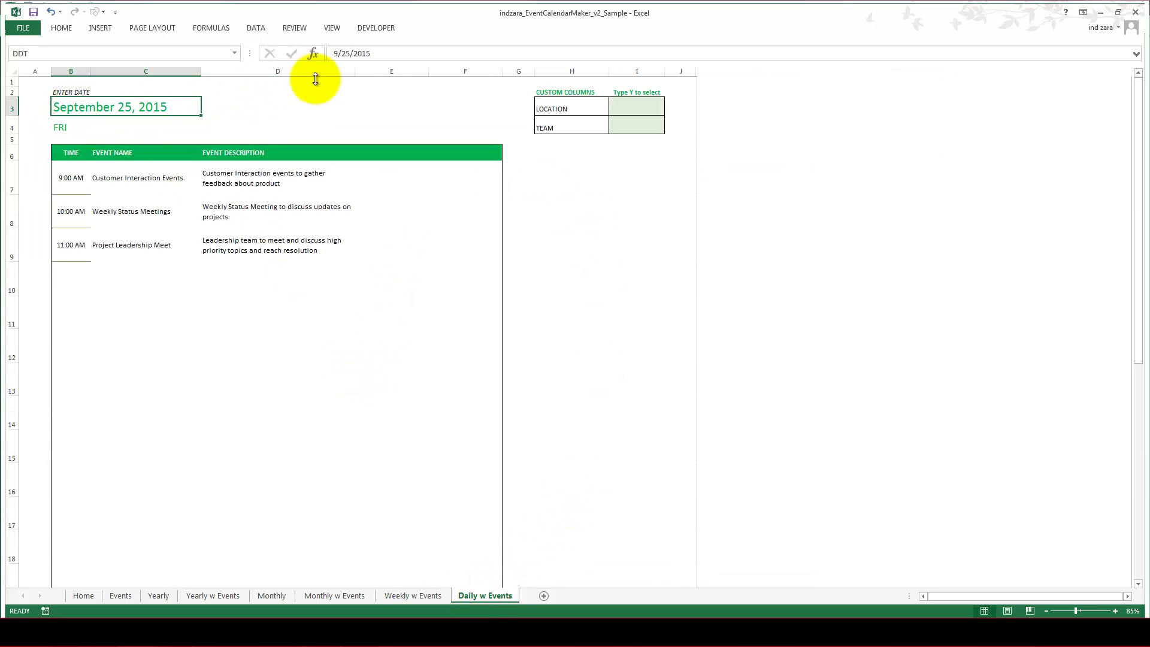
{"action": "left_click", "coordinate": [351, 53]}
{"action": "key", "text": "BackSpace"}
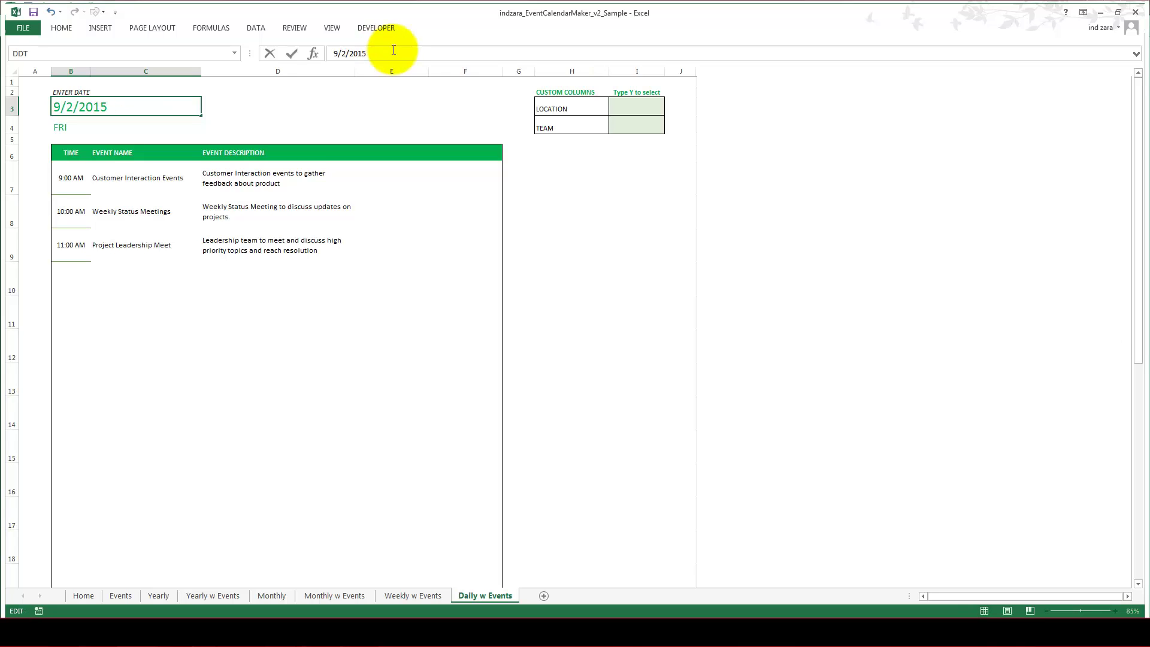
{"action": "type", "text": "7"}
{"action": "key", "text": "Return"}
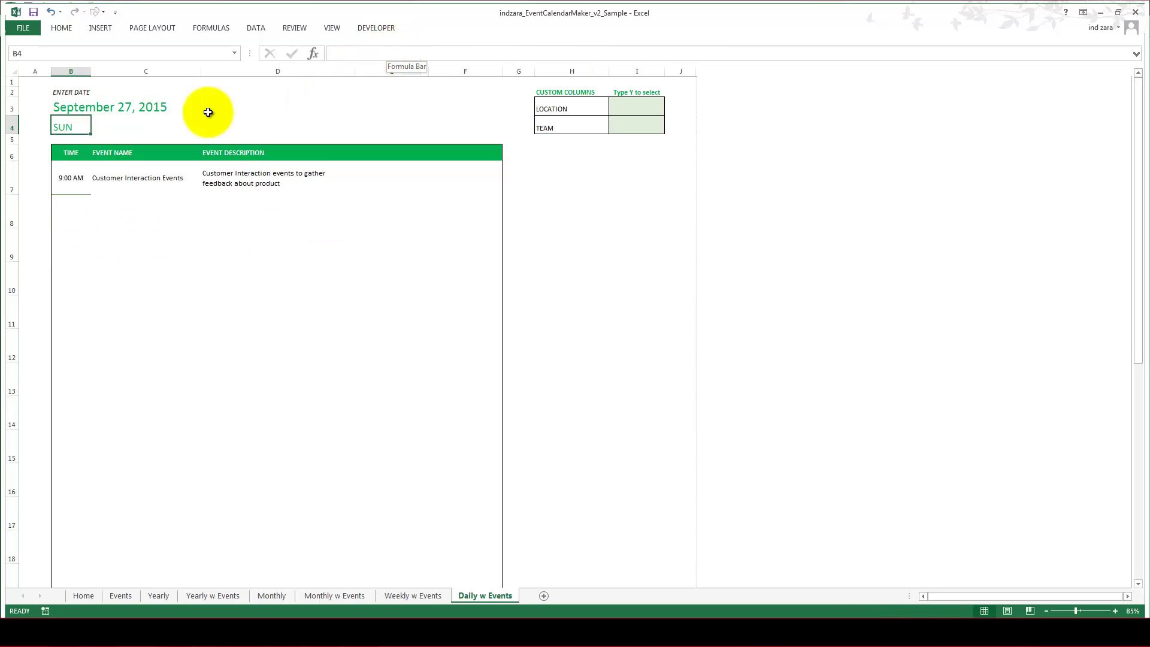
Step: Change the daily calendar's date to 9/21/2015
{"action": "left_click", "coordinate": [69, 108]}
{"action": "left_click", "coordinate": [351, 53]}
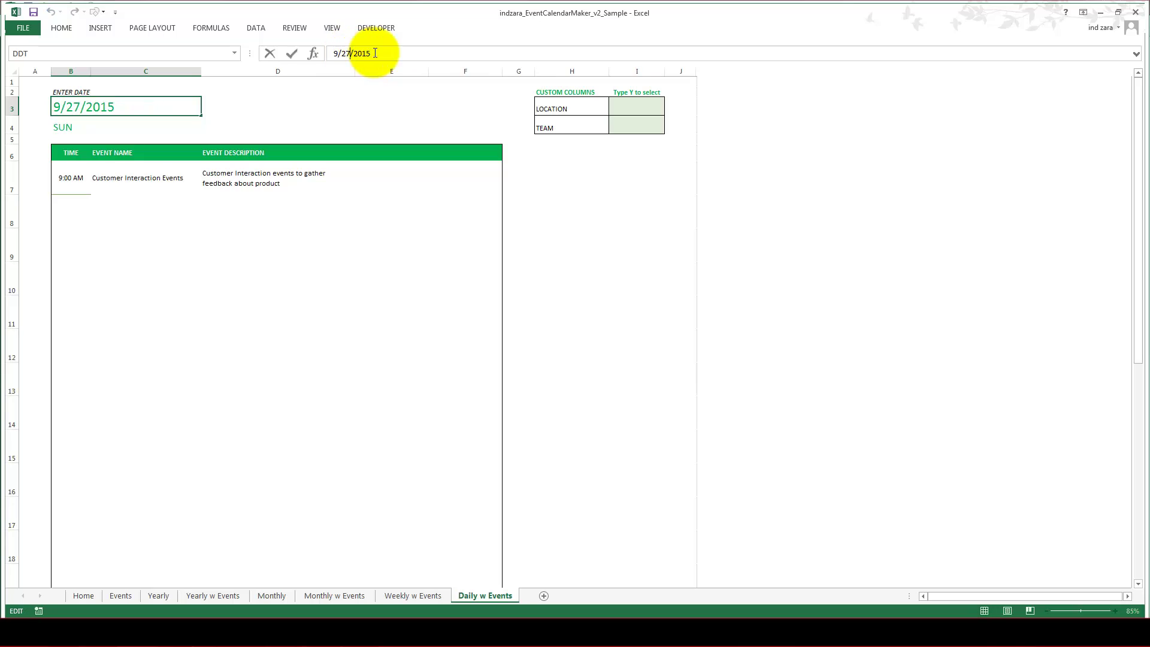
{"action": "key", "text": "BackSpace"}
{"action": "key", "text": "BackSpace"}
{"action": "type", "text": "21"}
{"action": "key", "text": "Return"}
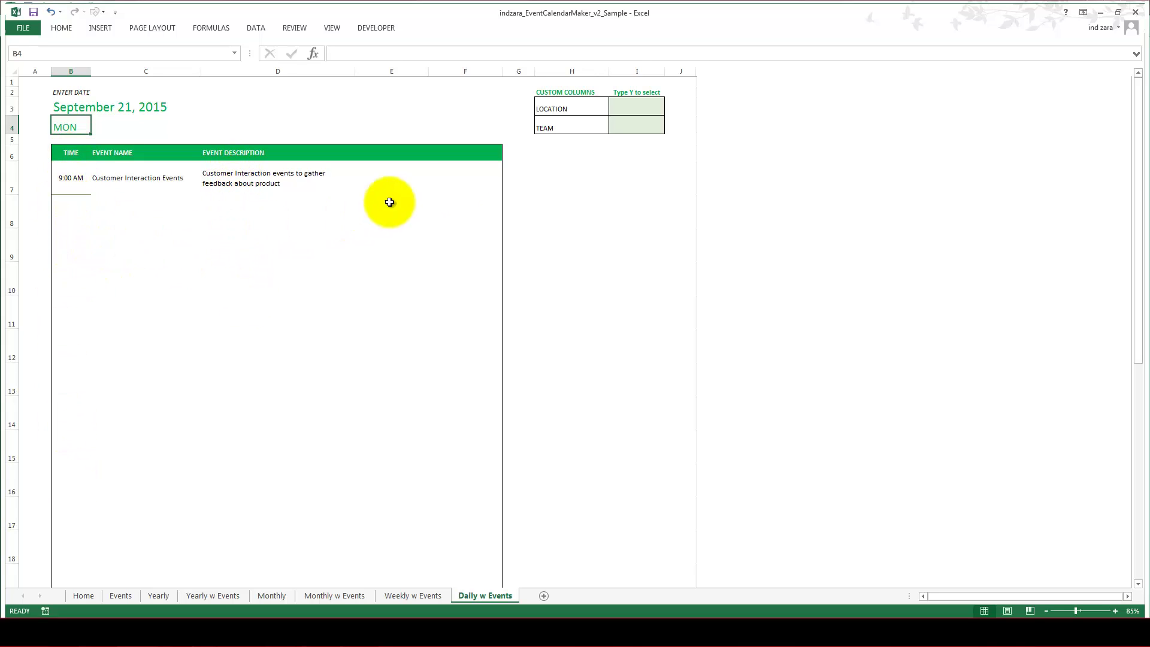
Step: Include both the LOCATION and TEAM custom columns in the daily calendar by entering Y for each
{"action": "left_click", "coordinate": [624, 107]}
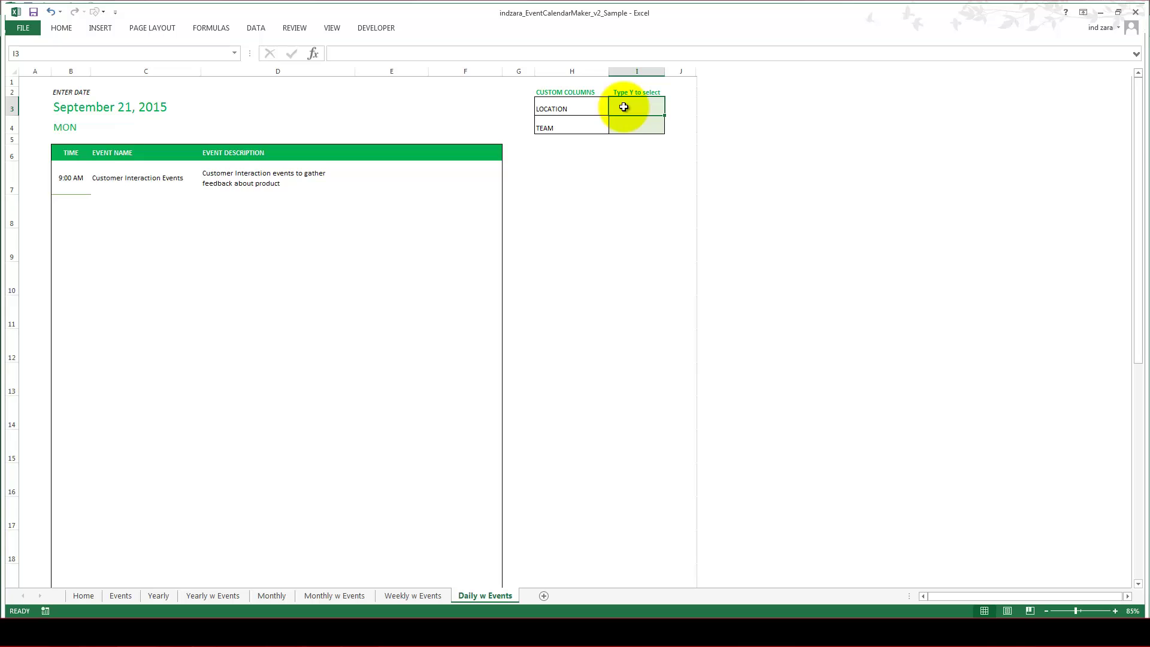
{"action": "type", "text": "Y"}
{"action": "key", "text": "Return"}
{"action": "type", "text": "Y"}
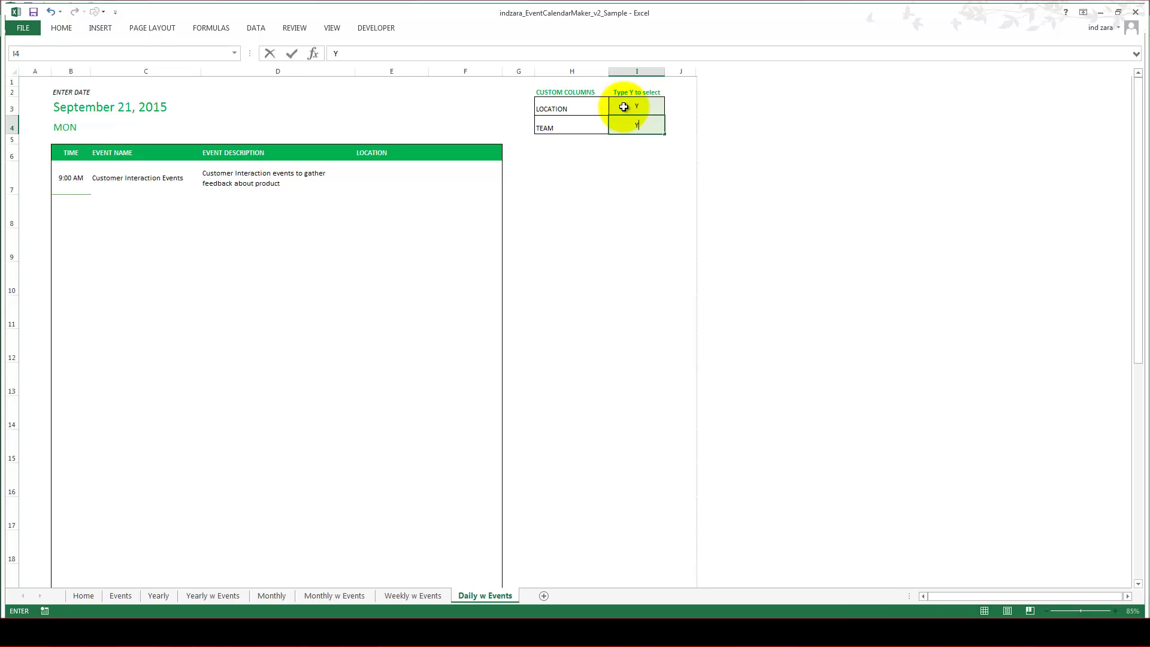
{"action": "key", "text": "Return"}
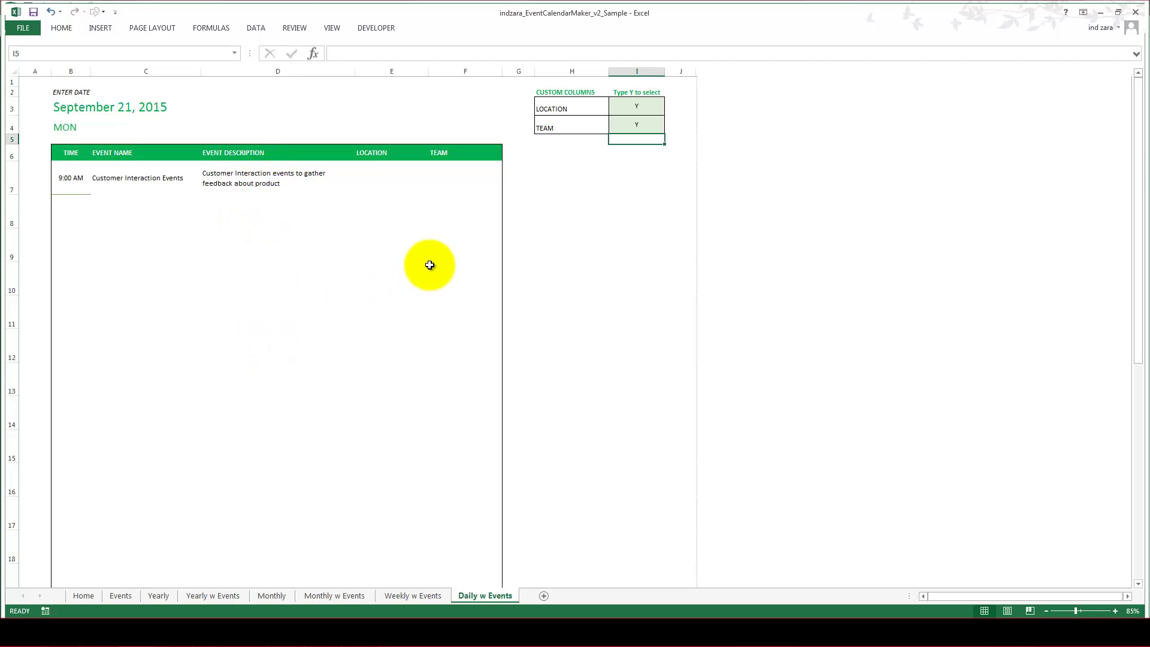
Step: Revisit the Weekly w Events and Home sheets, and switch to the web browser to view the top of the Event Calendar Maker v2 page
{"action": "left_click", "coordinate": [404, 593]}
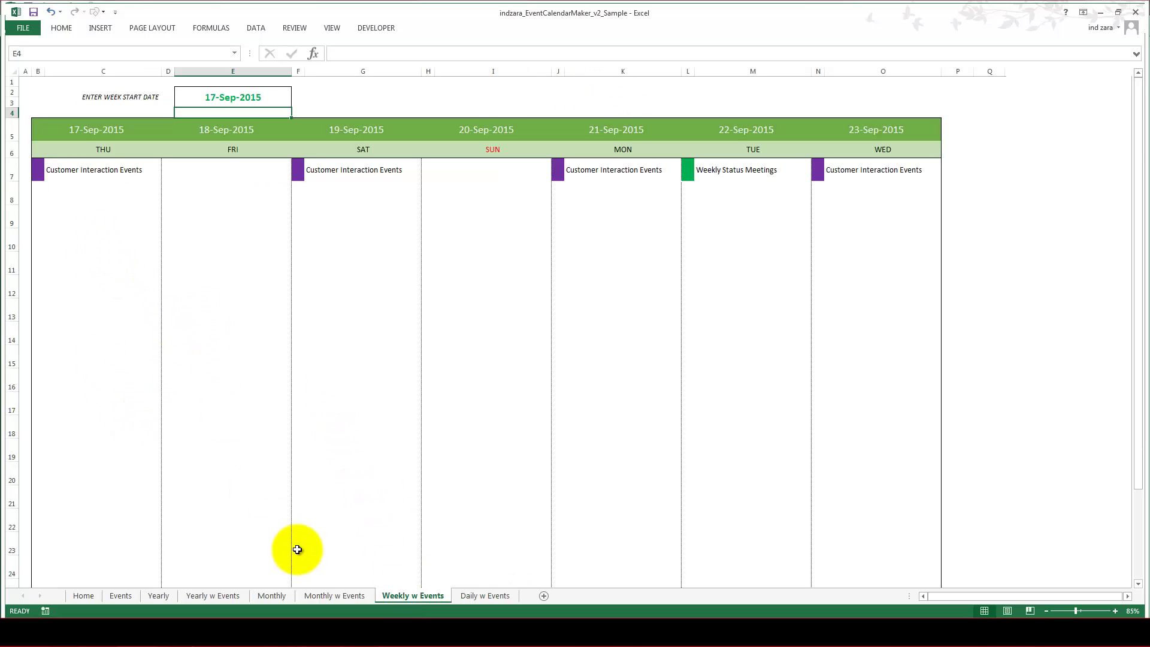
{"action": "left_click", "coordinate": [85, 595]}
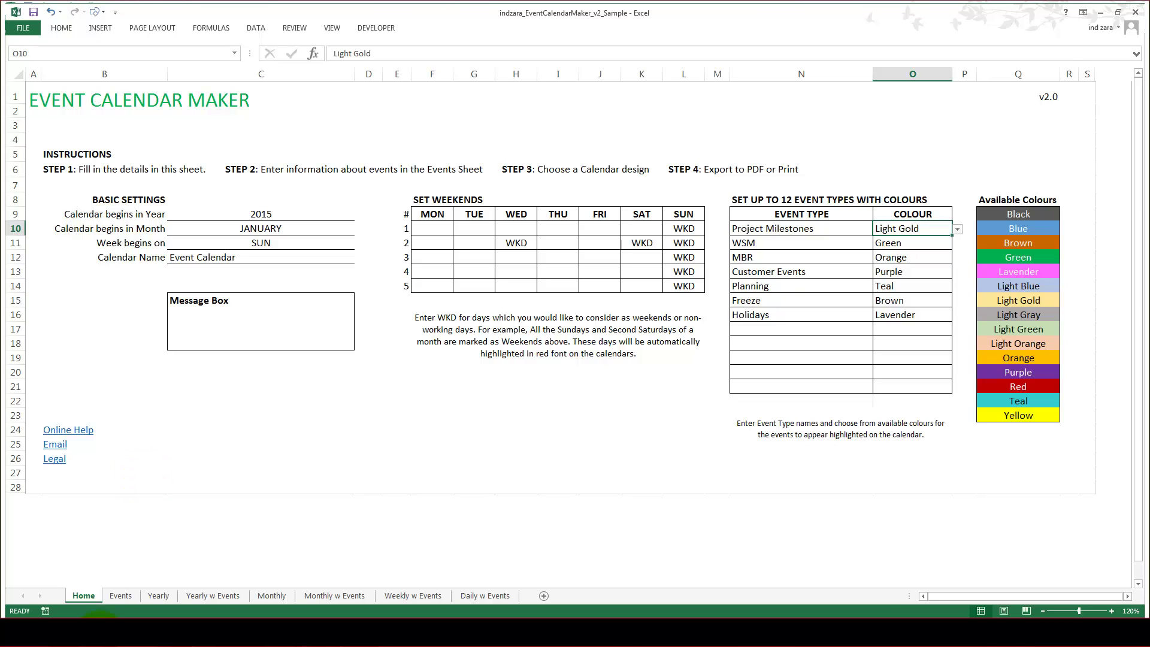
{"action": "left_click", "coordinate": [101, 634]}
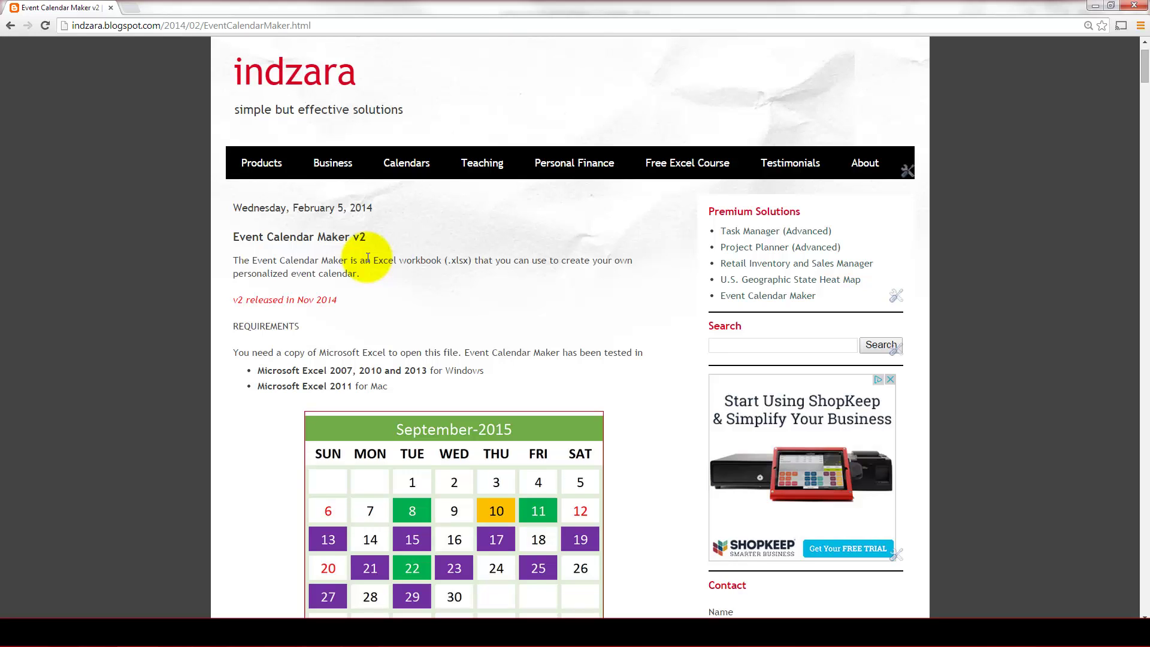
{"action": "scroll", "coordinate": [1038, 133], "scroll_direction": "up", "scroll_amount": 1}
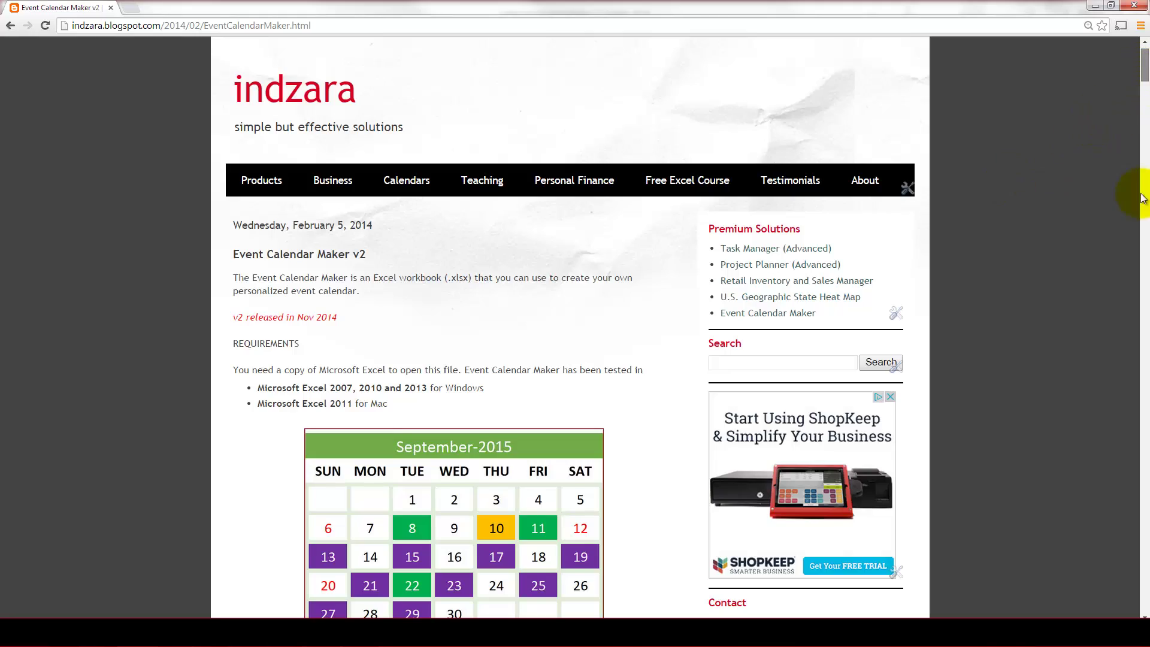
{"action": "left_click_drag", "start_coordinate": [1142, 198], "coordinate": [1135, 52]}
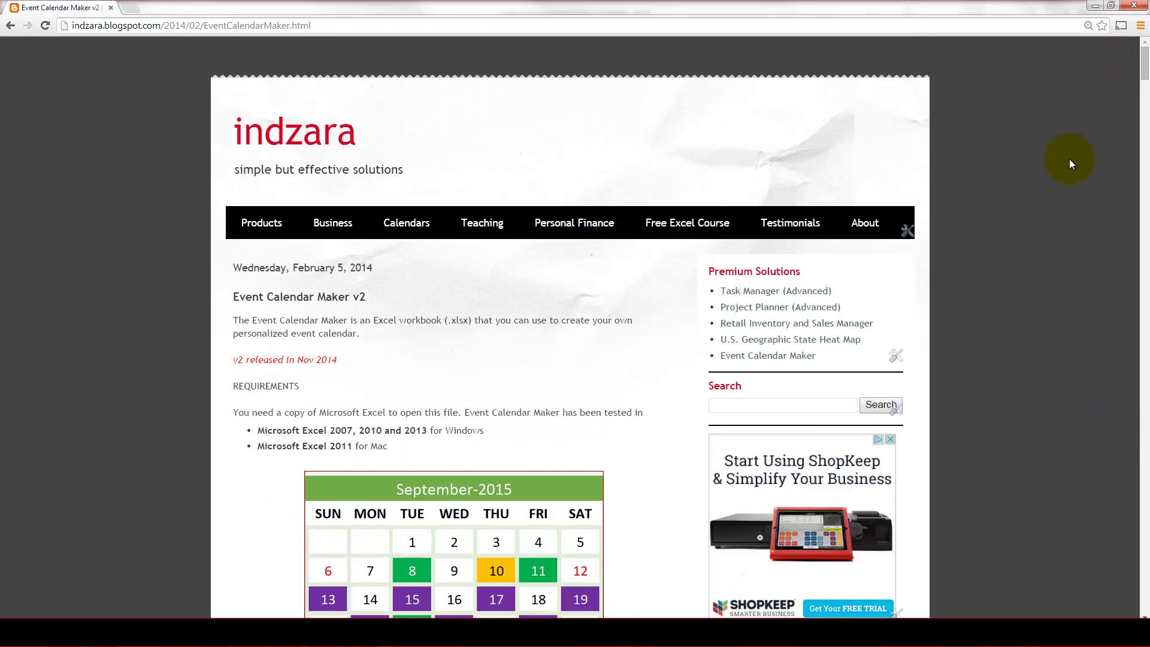